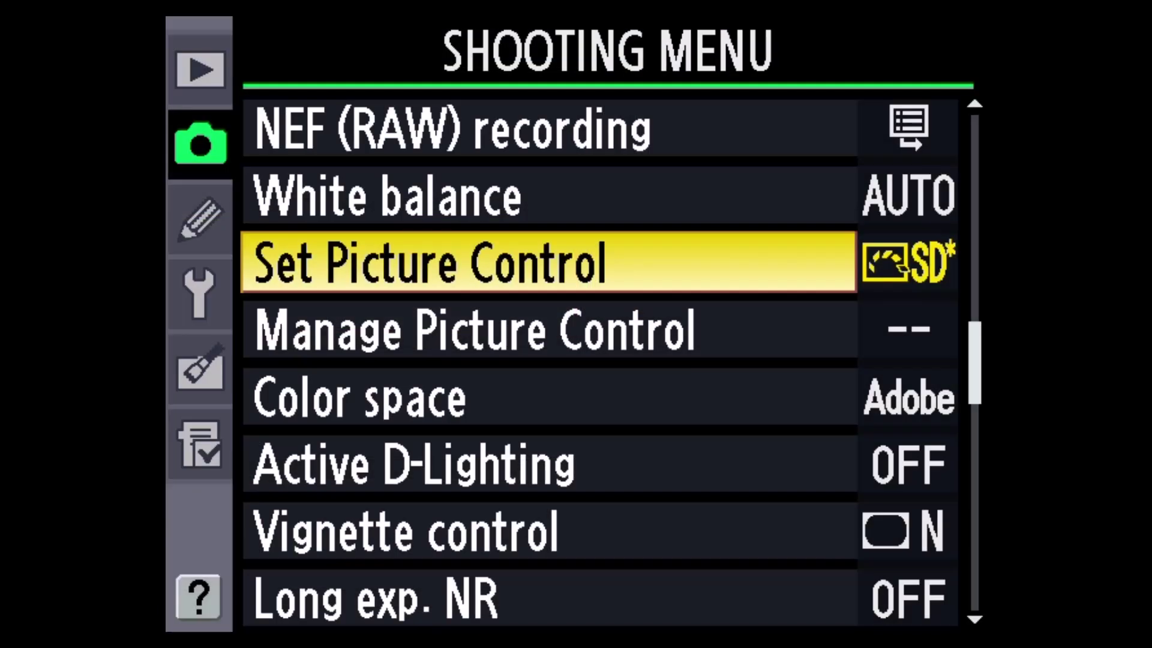
- Open the adjustment settings of the custom Picture Control Agfa Optima-02
{"action": "key", "text": "Return"}
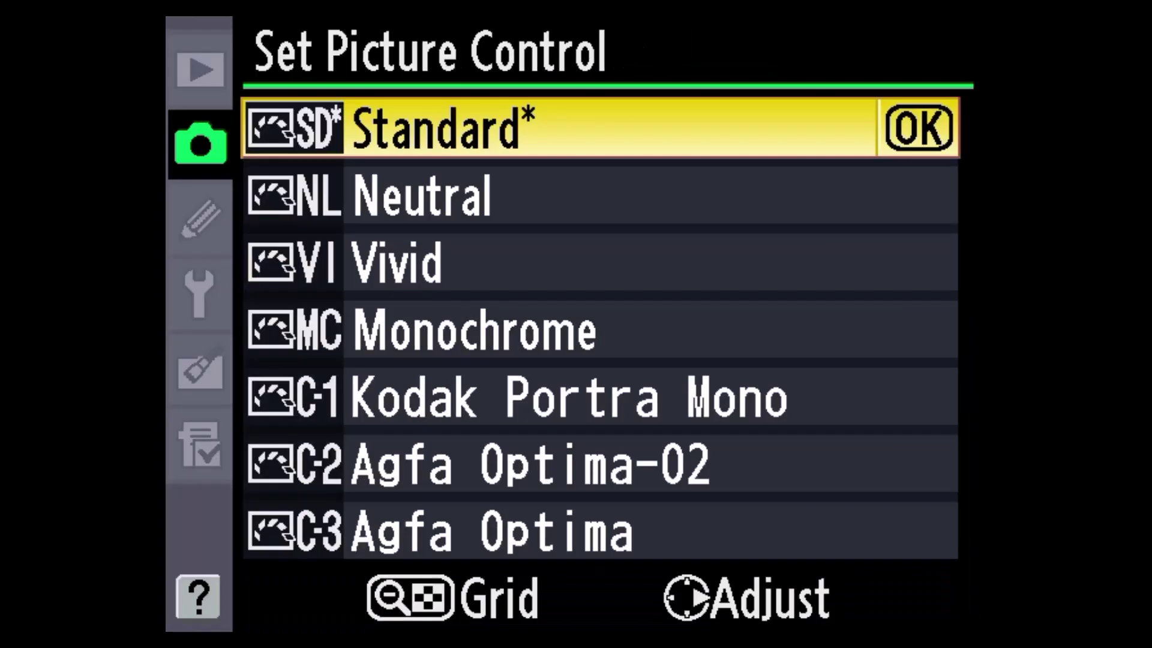
{"action": "key", "text": "Down"}
{"action": "key", "text": "Down"}
{"action": "key", "text": "Down"}
{"action": "key", "text": "Down"}
{"action": "key", "text": "Down"}
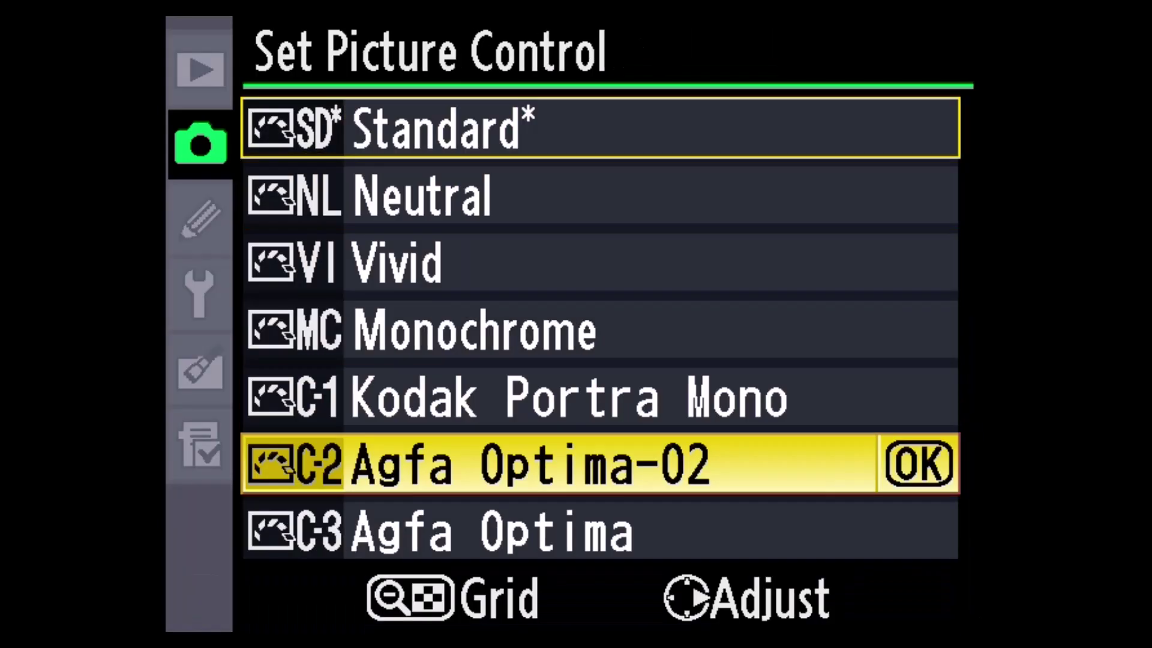
{"action": "key", "text": "Up"}
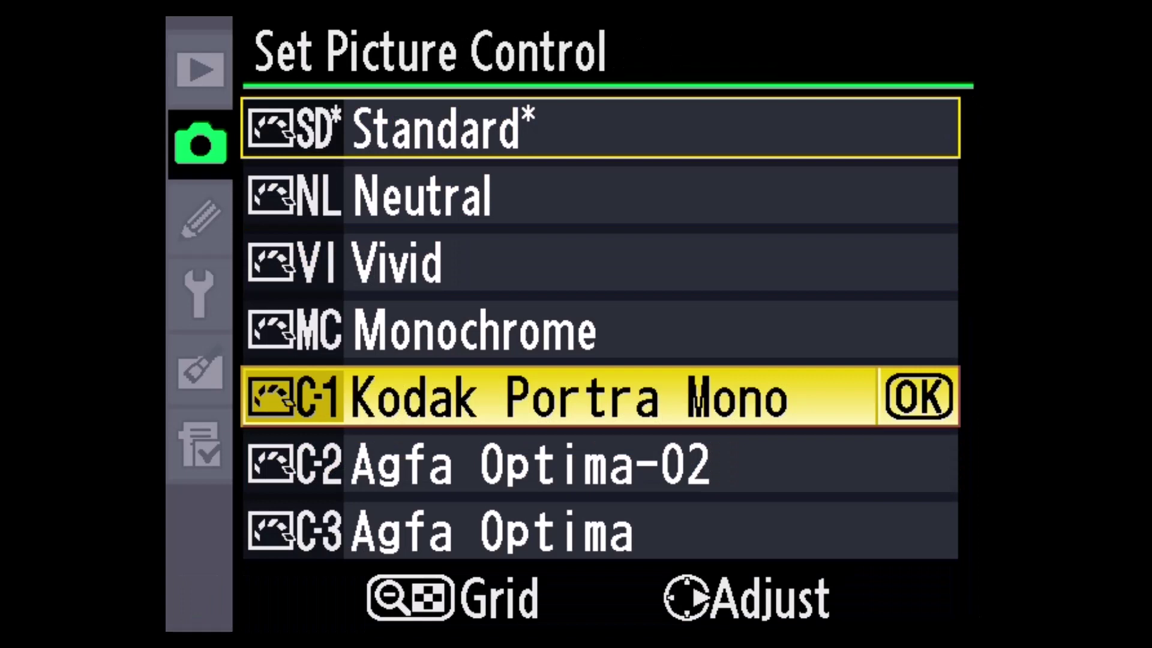
{"action": "key", "text": "Down"}
{"action": "key", "text": "Right"}
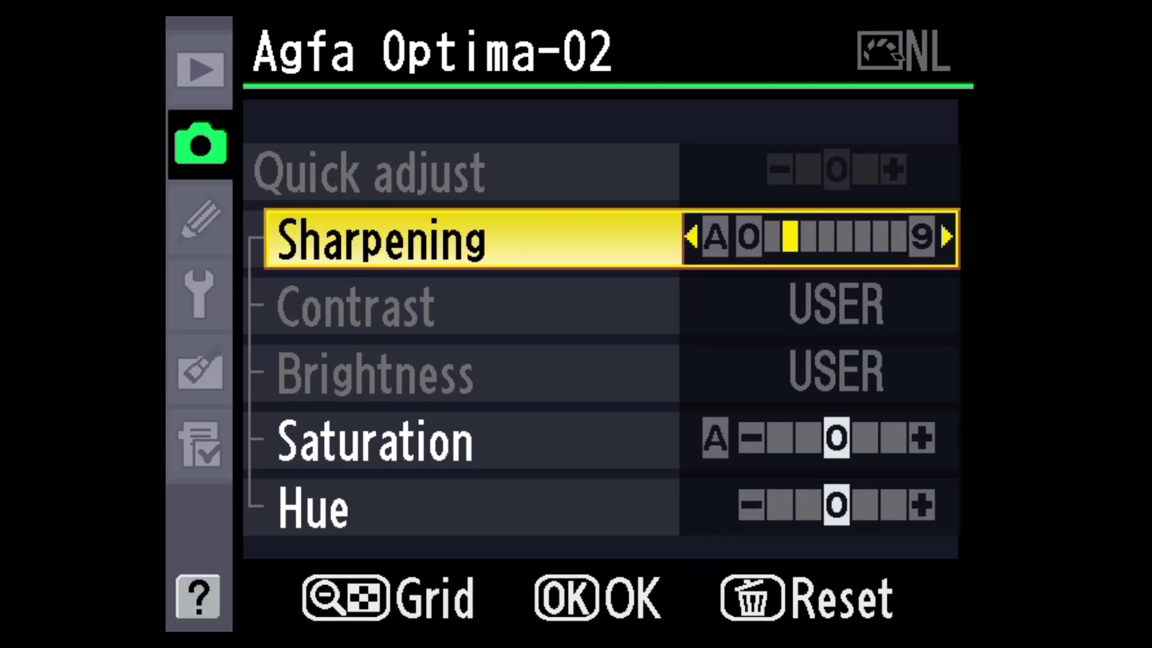
- Review Agfa Optima-02's Sharpening, Saturation and Hue settings and apply it as the active Picture Control
{"action": "key", "text": "Down"}
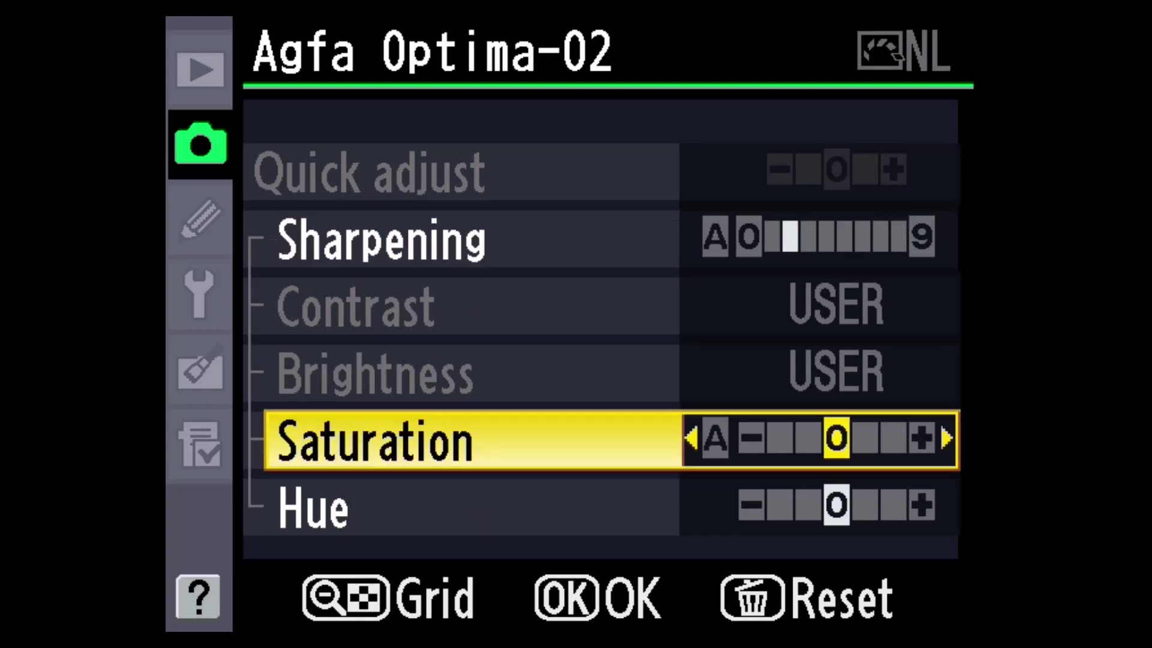
{"action": "key", "text": "Down"}
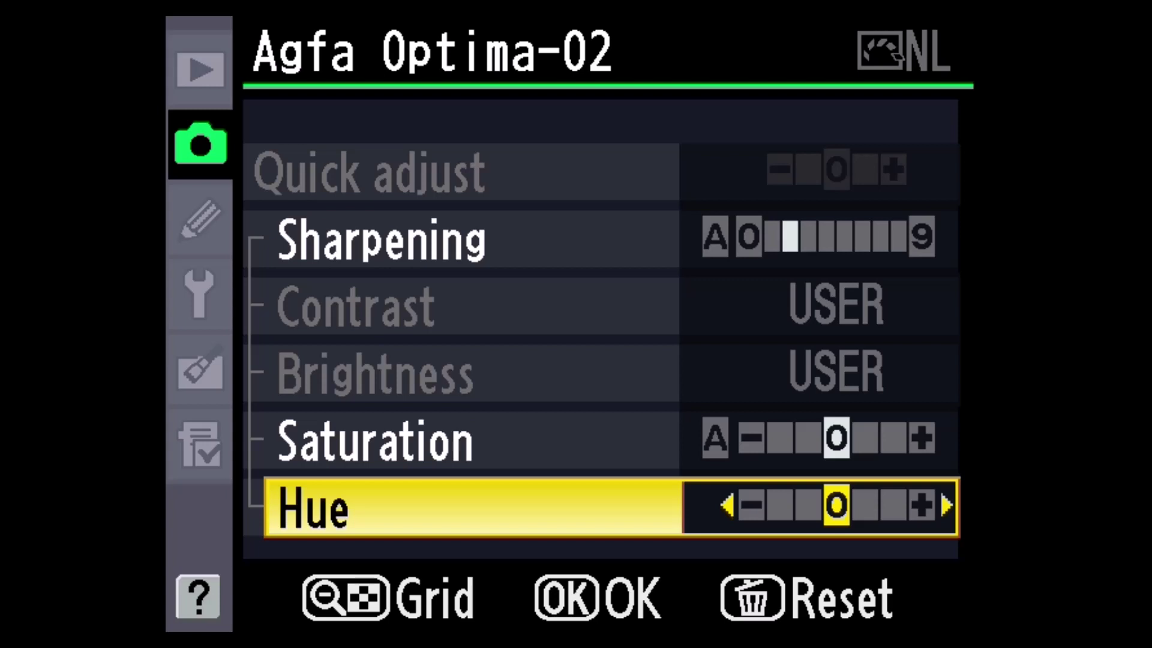
{"action": "key", "text": "Up"}
{"action": "key", "text": "Up"}
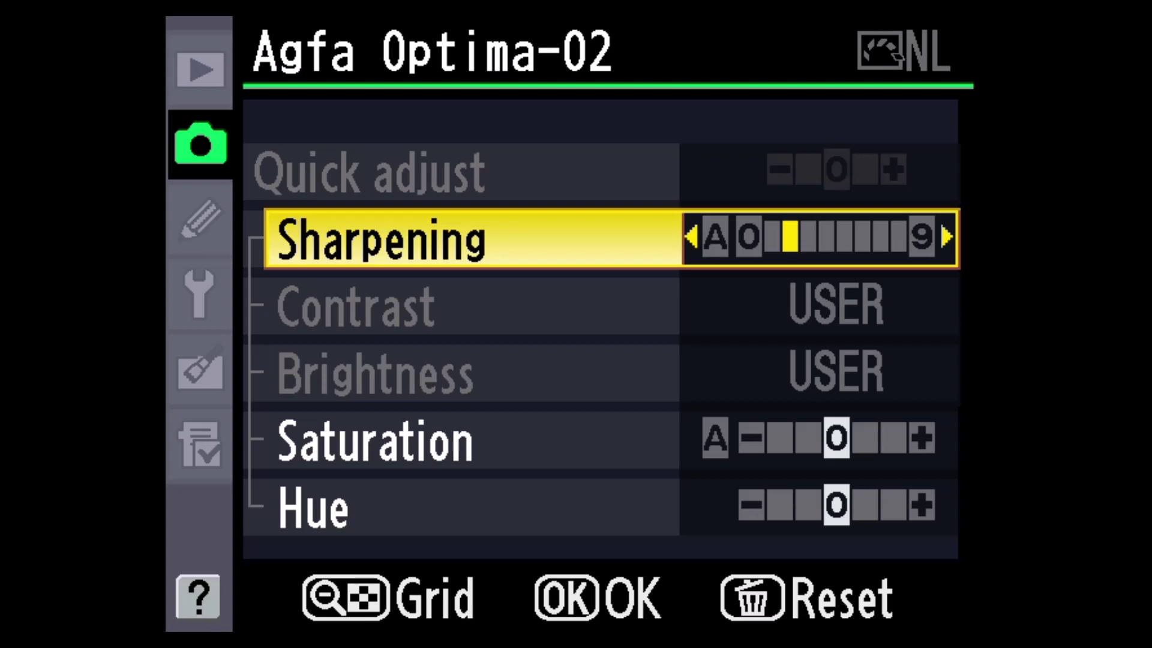
{"action": "key", "text": "Left"}
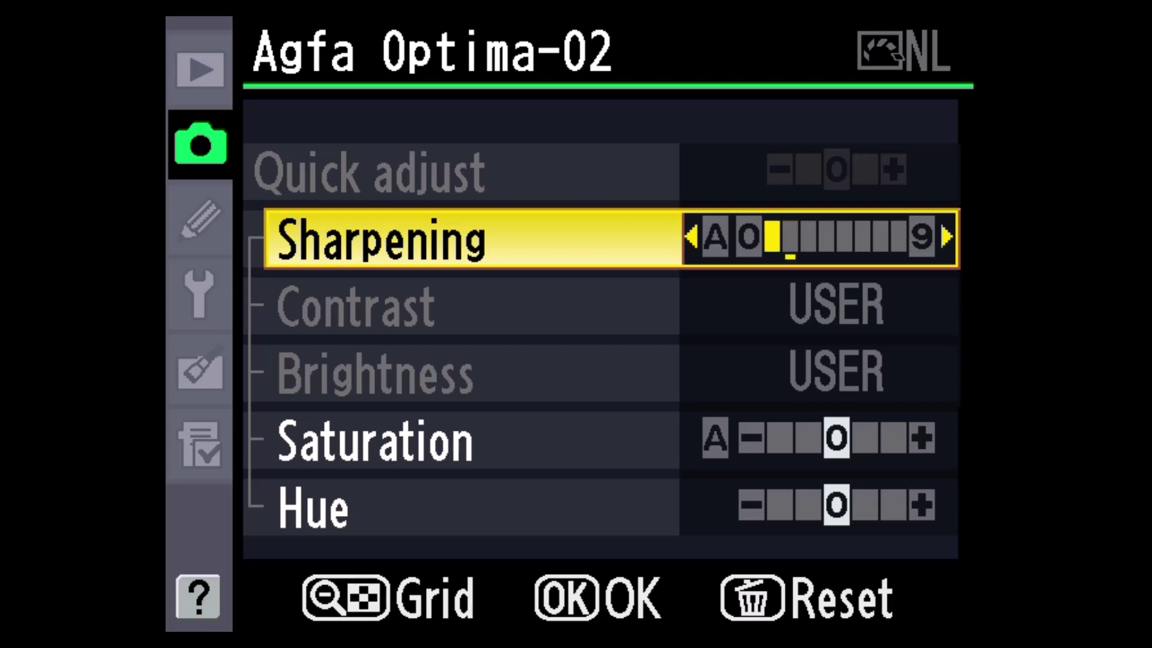
{"action": "key", "text": "Right"}
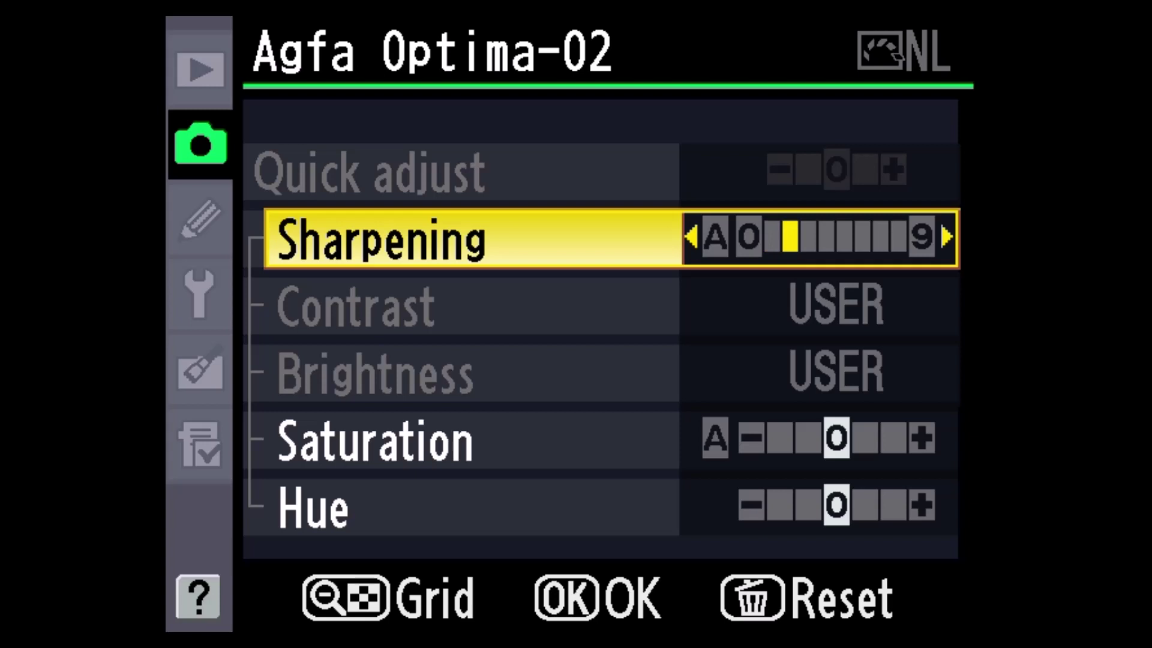
{"action": "key", "text": "Escape"}
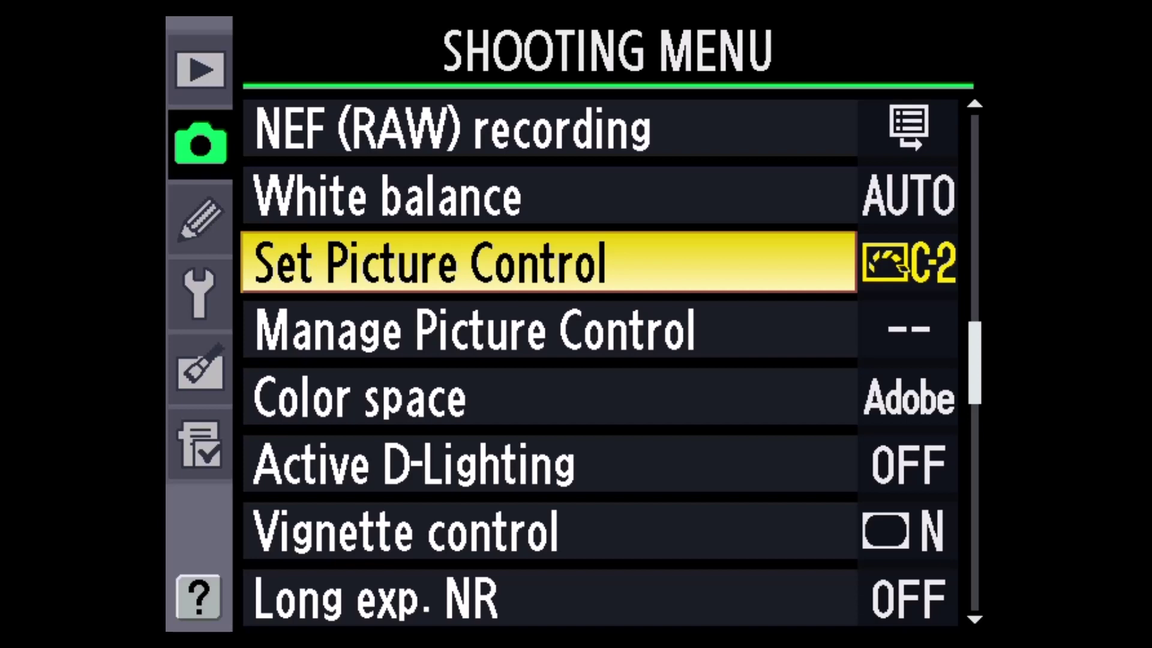
- Browse the list of standard and custom Picture Controls, then return to the Shooting Menu without choosing another one
{"action": "key", "text": "Right"}
{"action": "key", "text": "Up"}
{"action": "key", "text": "Up"}
{"action": "key", "text": "Up"}
{"action": "key", "text": "Up"}
{"action": "key", "text": "Up"}
{"action": "key", "text": "Up"}
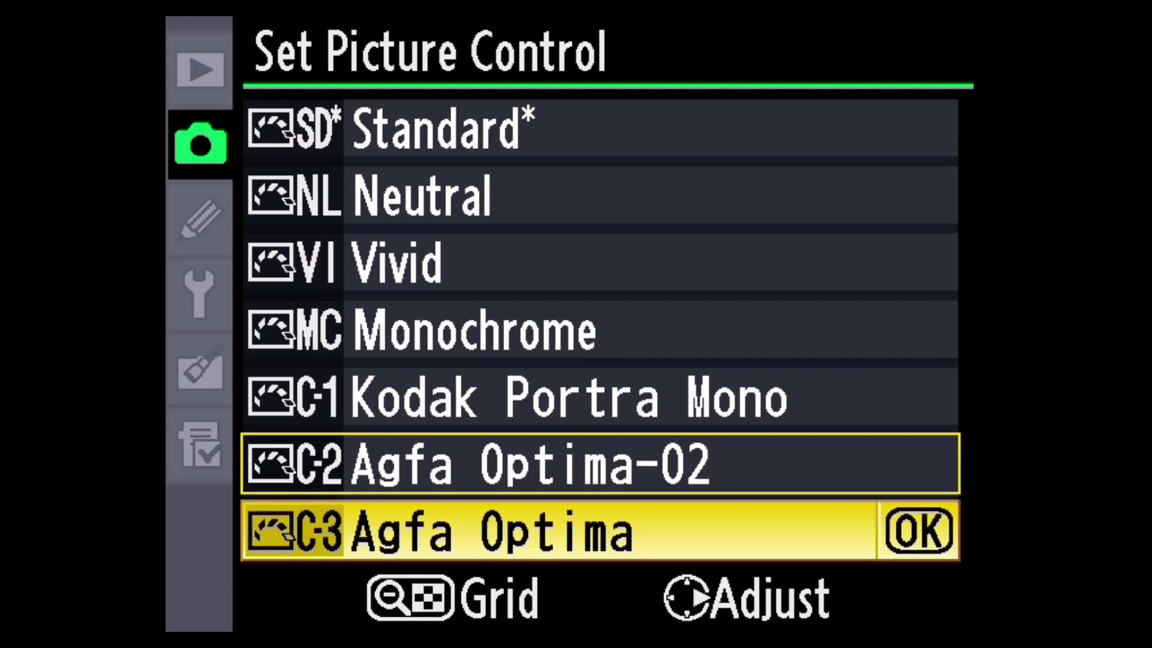
{"action": "key", "text": "Down"}
{"action": "key", "text": "Down"}
{"action": "key", "text": "Down"}
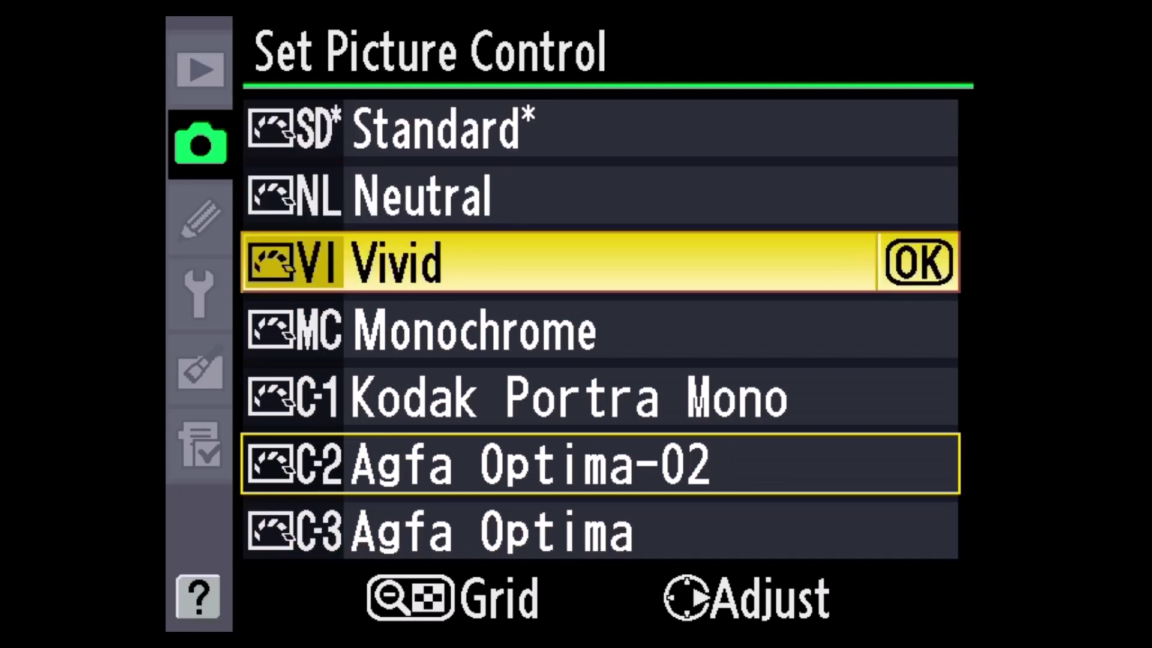
{"action": "key", "text": "Down"}
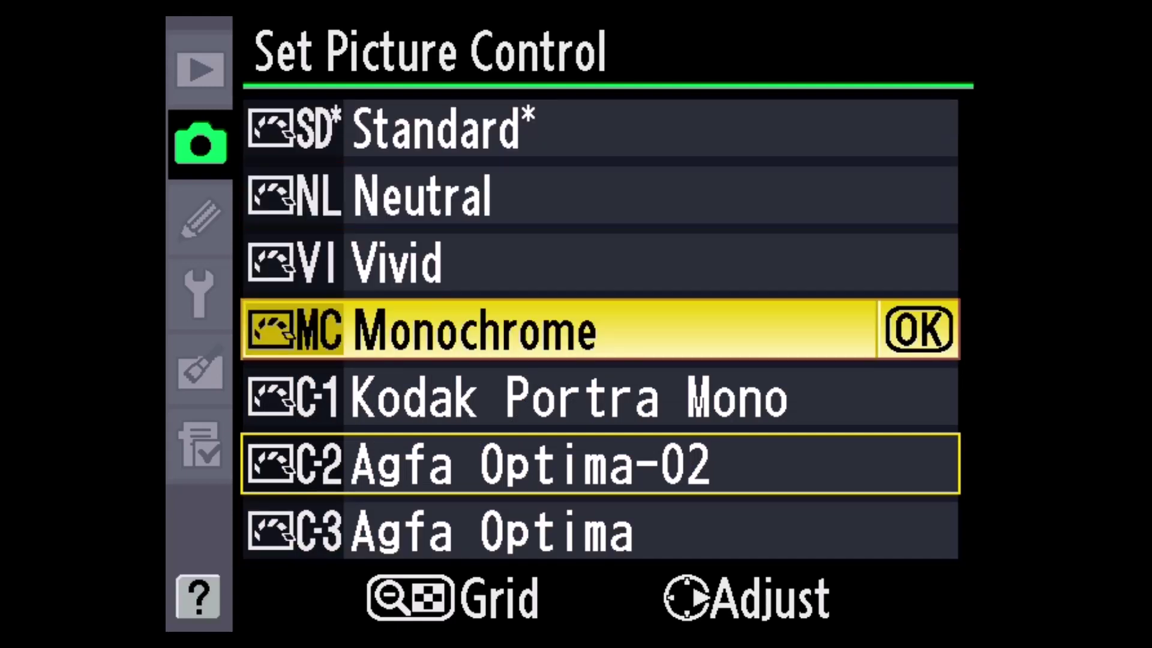
{"action": "key", "text": "Left"}
- Open Manage Picture Control and review its Save/edit, Rename, Delete and Load/save options
{"action": "key", "text": "Down"}
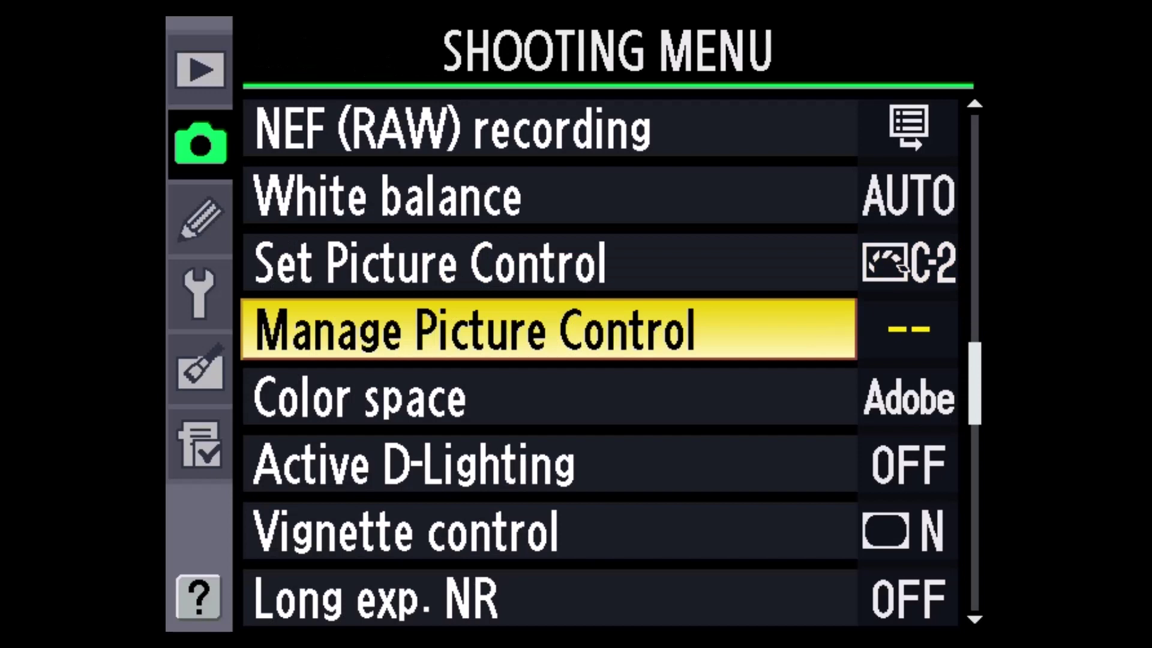
{"action": "key", "text": "Right"}
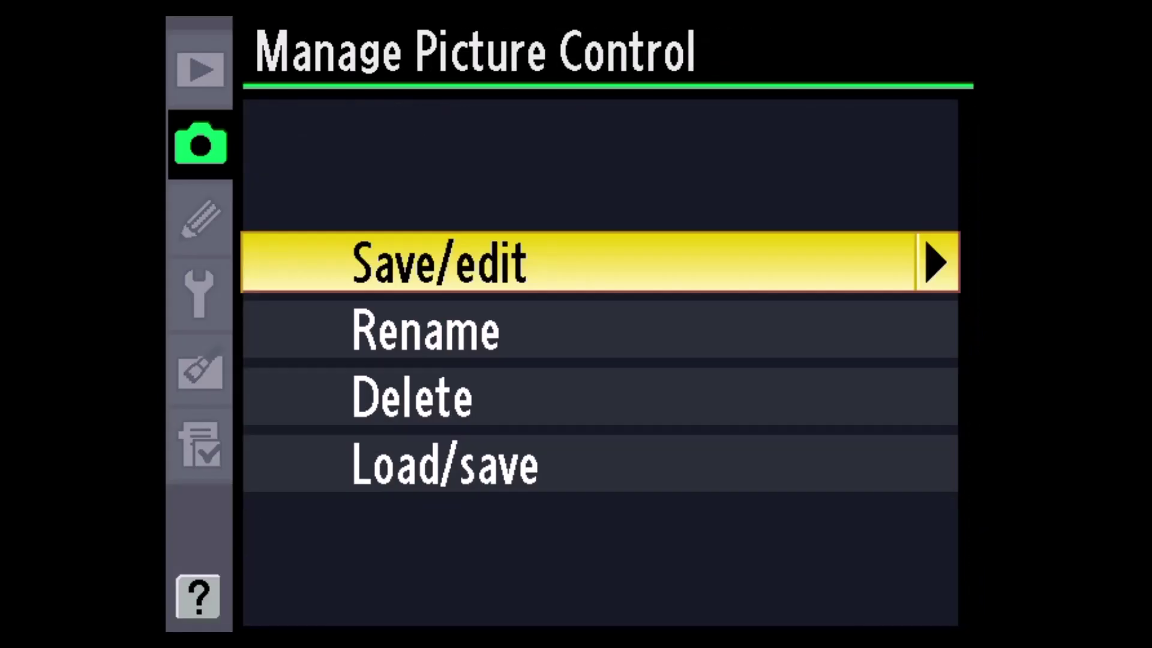
{"action": "key", "text": "Down"}
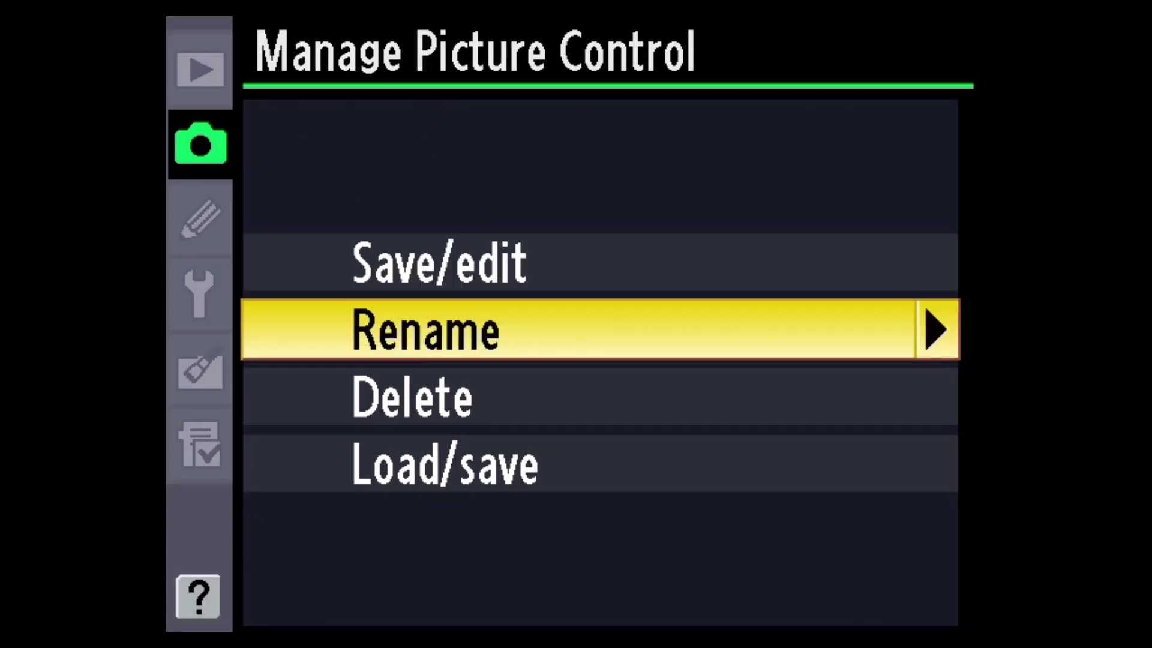
{"action": "key", "text": "Down"}
{"action": "key", "text": "Down"}
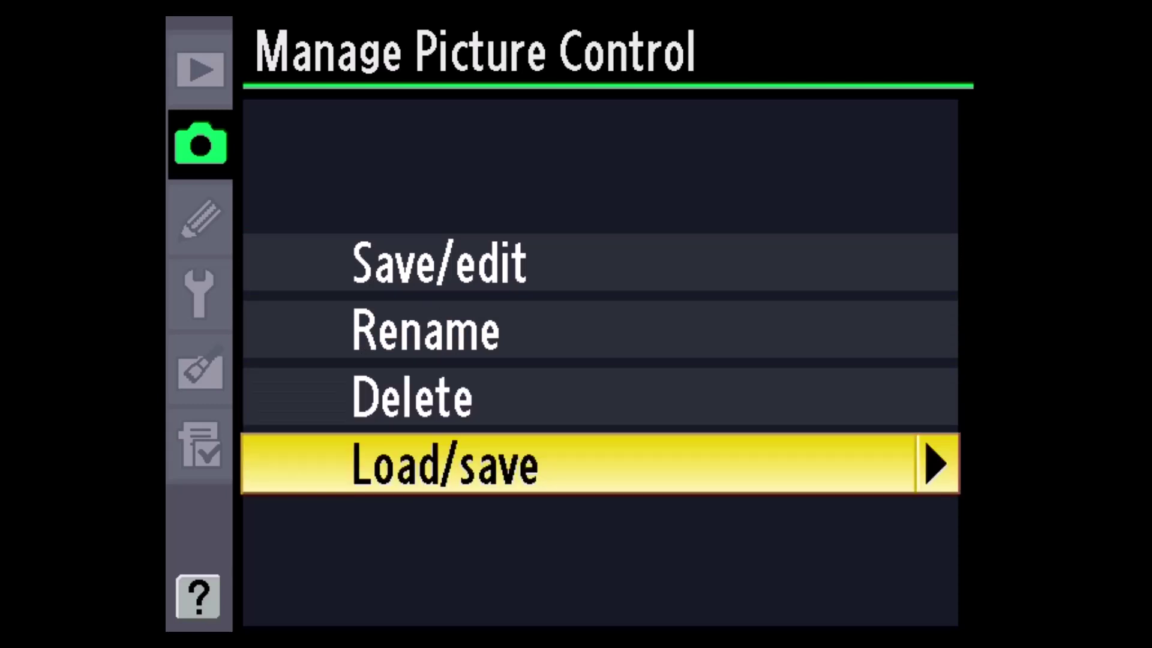
{"action": "key", "text": "Up"}
{"action": "key", "text": "Up"}
{"action": "key", "text": "Up"}
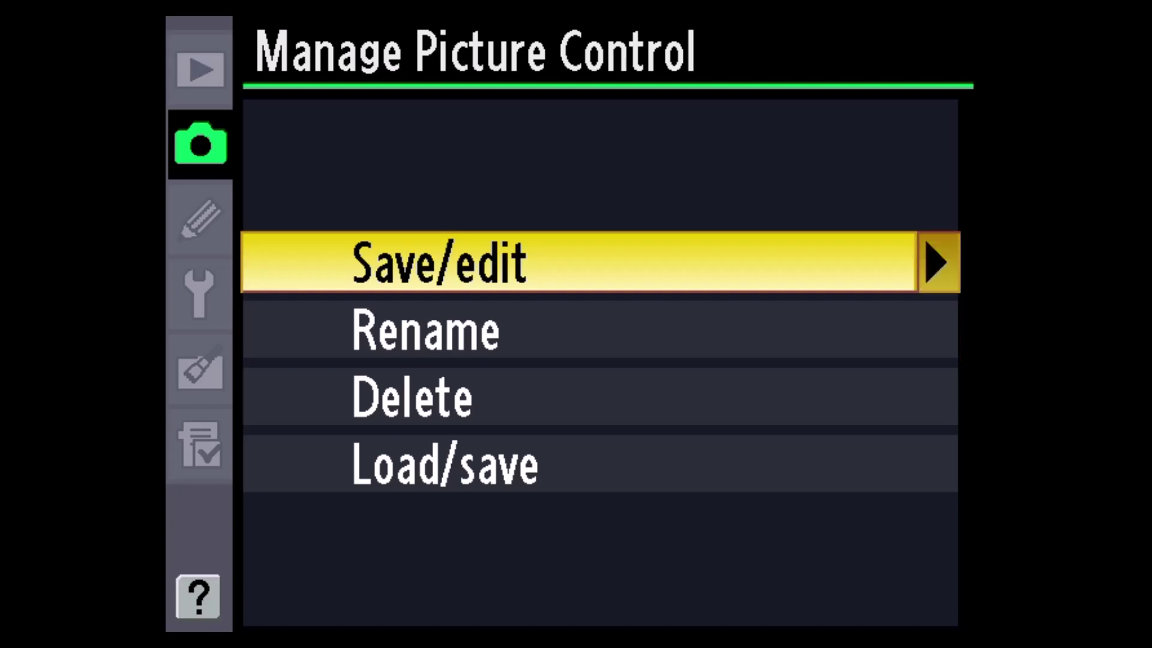
- Open the custom Picture Control Kodak Portra Mono through the Save/edit option
{"action": "key", "text": "Right"}
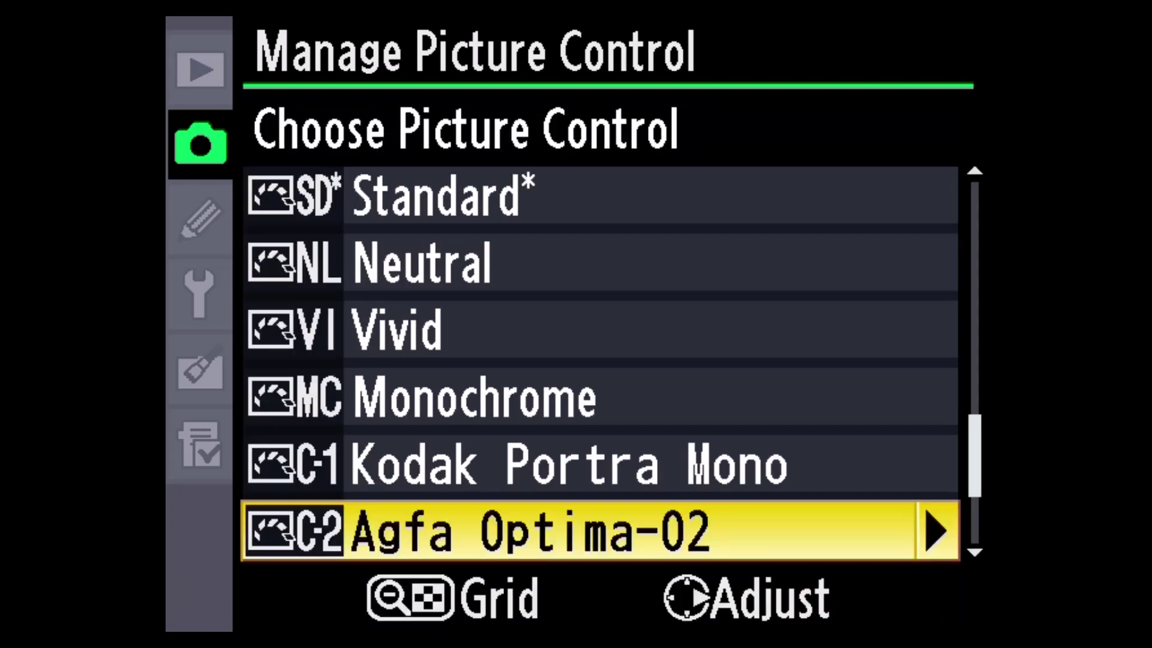
{"action": "key", "text": "Up"}
{"action": "key", "text": "Up"}
{"action": "key", "text": "Down"}
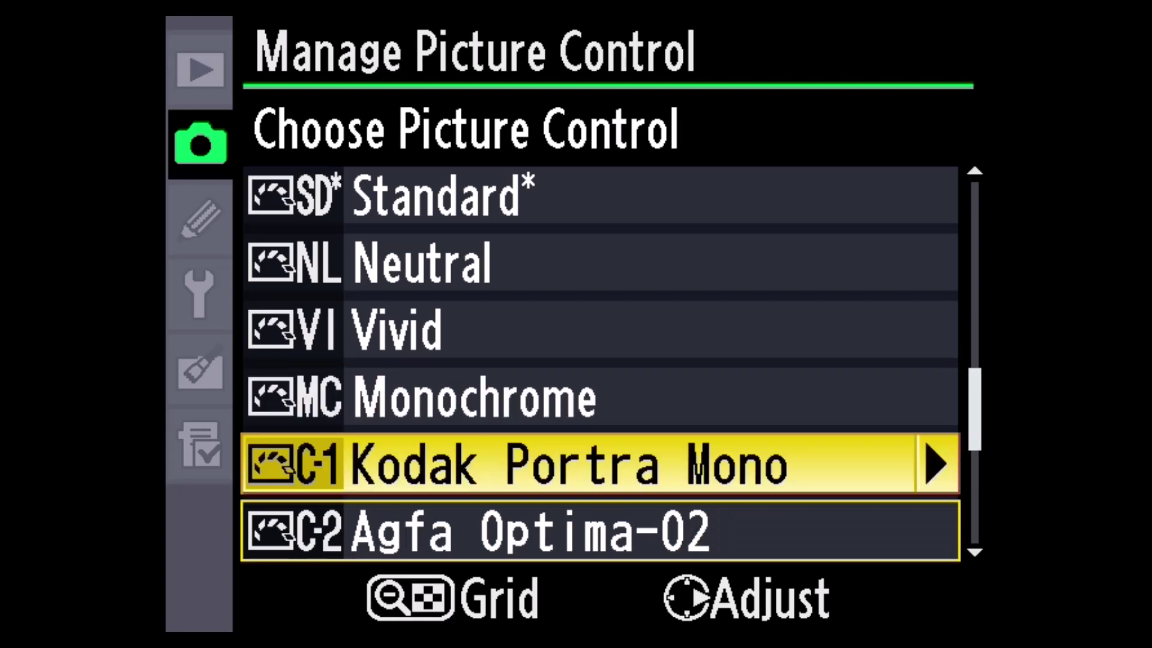
{"action": "key", "text": "Right"}
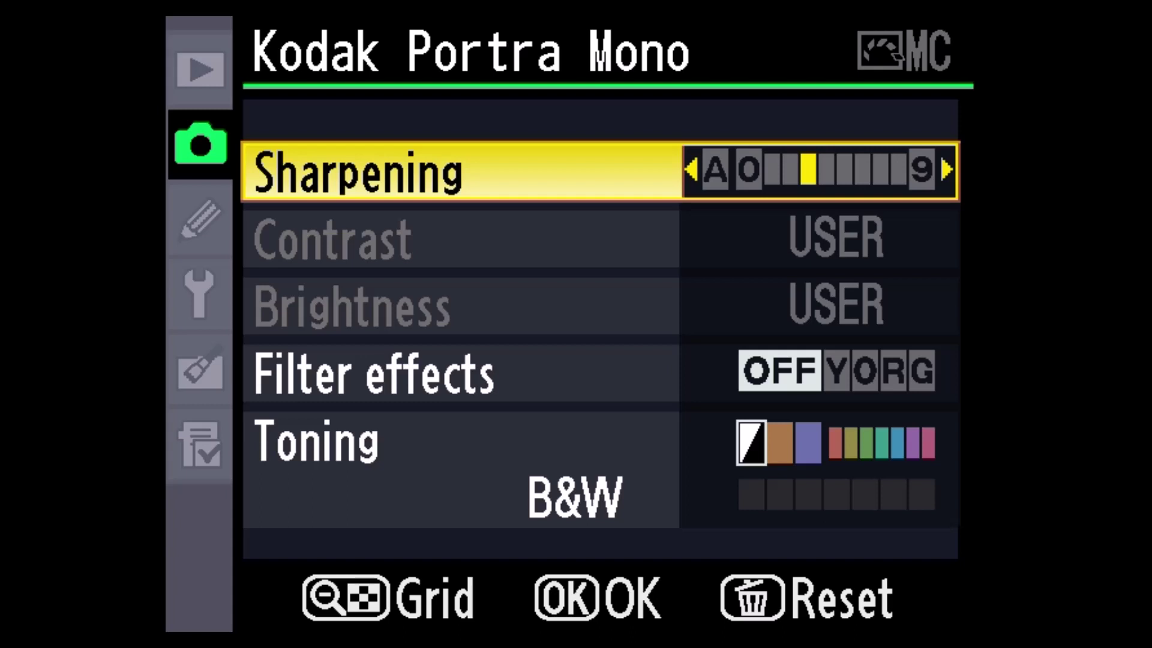
- Try Kodak Portra Mono's Sharpening one level lower at 2, restore it to 3, and return to the Shooting Menu
{"action": "key", "text": "Left"}
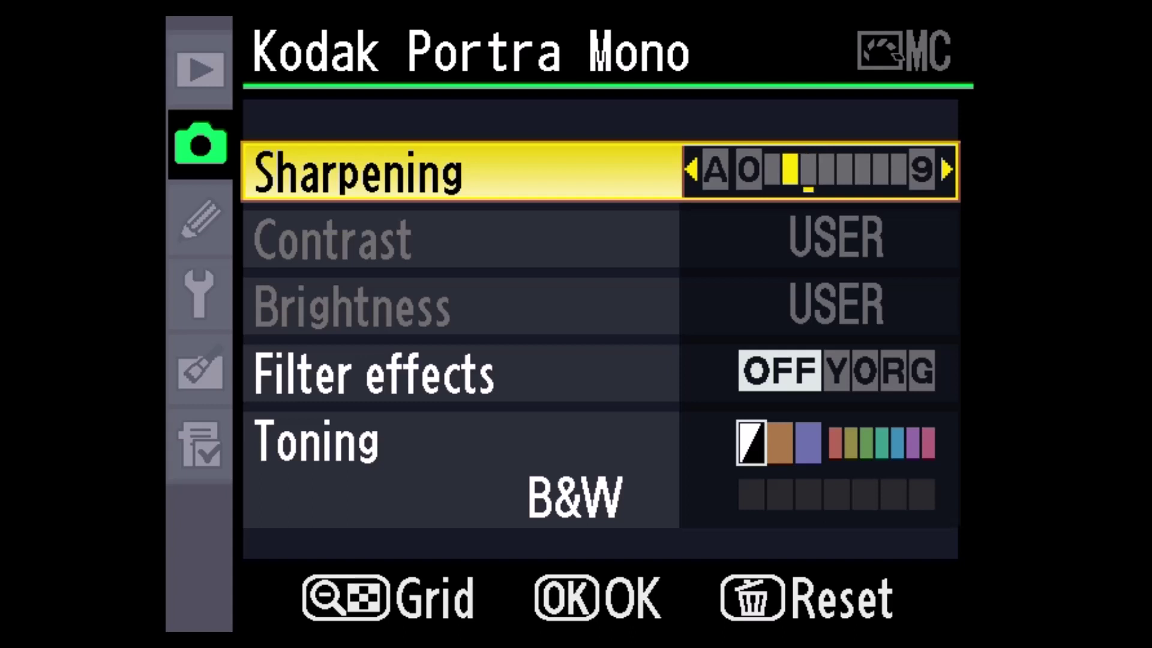
{"action": "key", "text": "Right"}
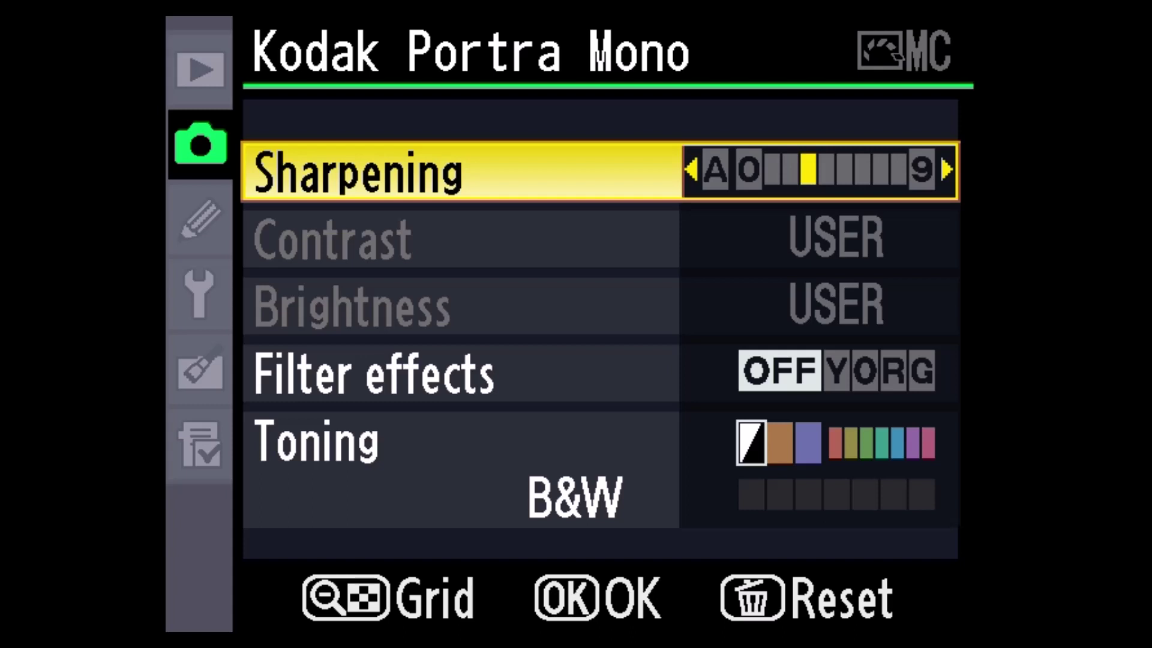
{"action": "key", "text": "Escape"}
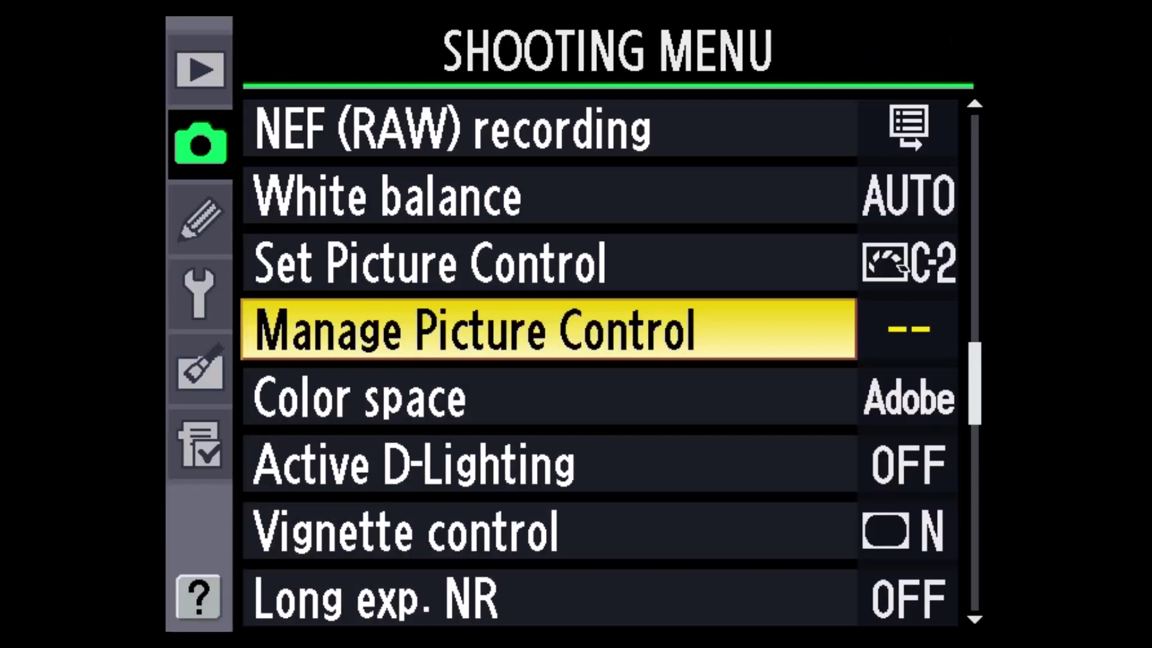
{"action": "key", "text": "Up"}
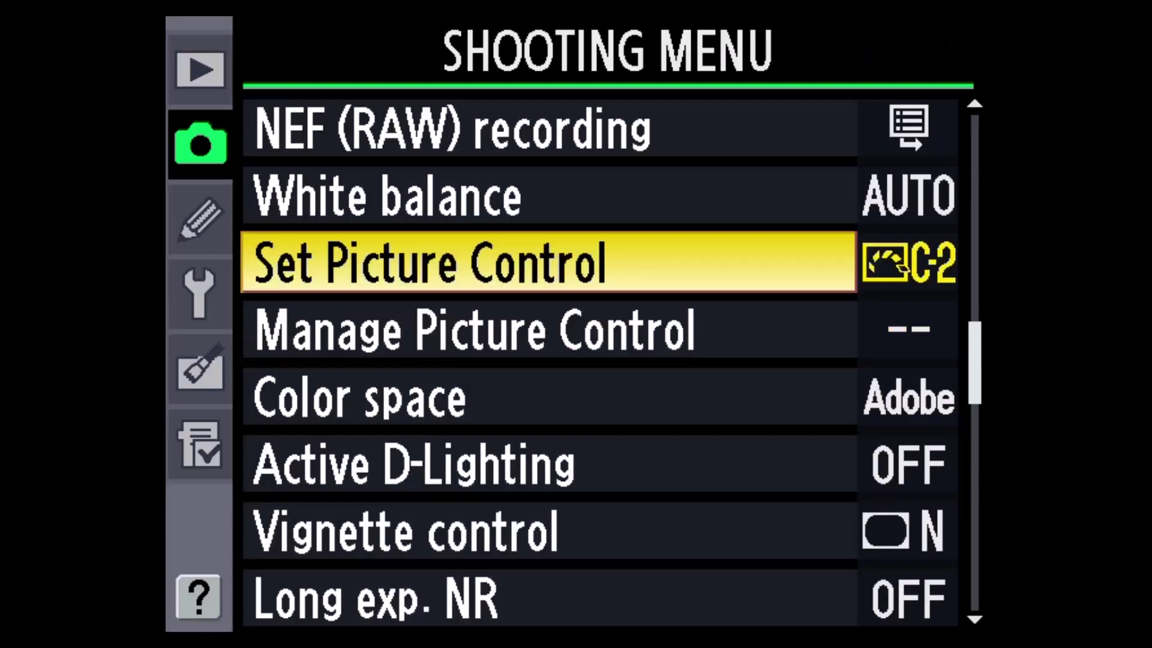
{"action": "key", "text": "Down"}
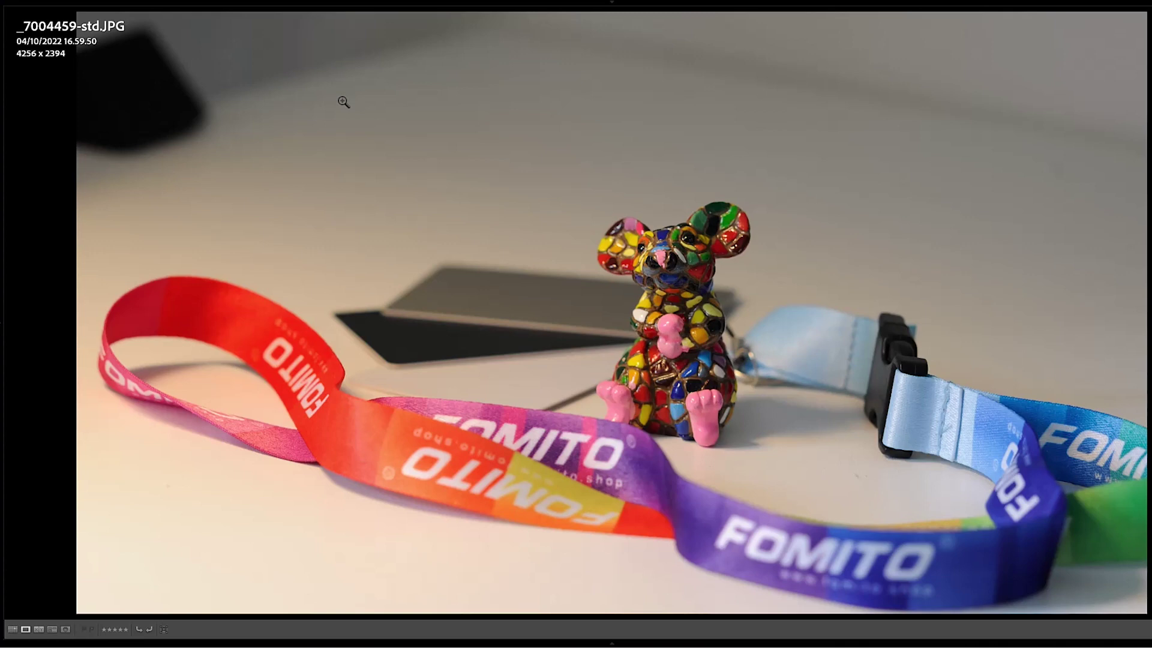
- Switch to Lightroom, page through the sample photos from standard to Agfa Optima, and return to the thumbnail grid
{"action": "key", "text": "Right"}
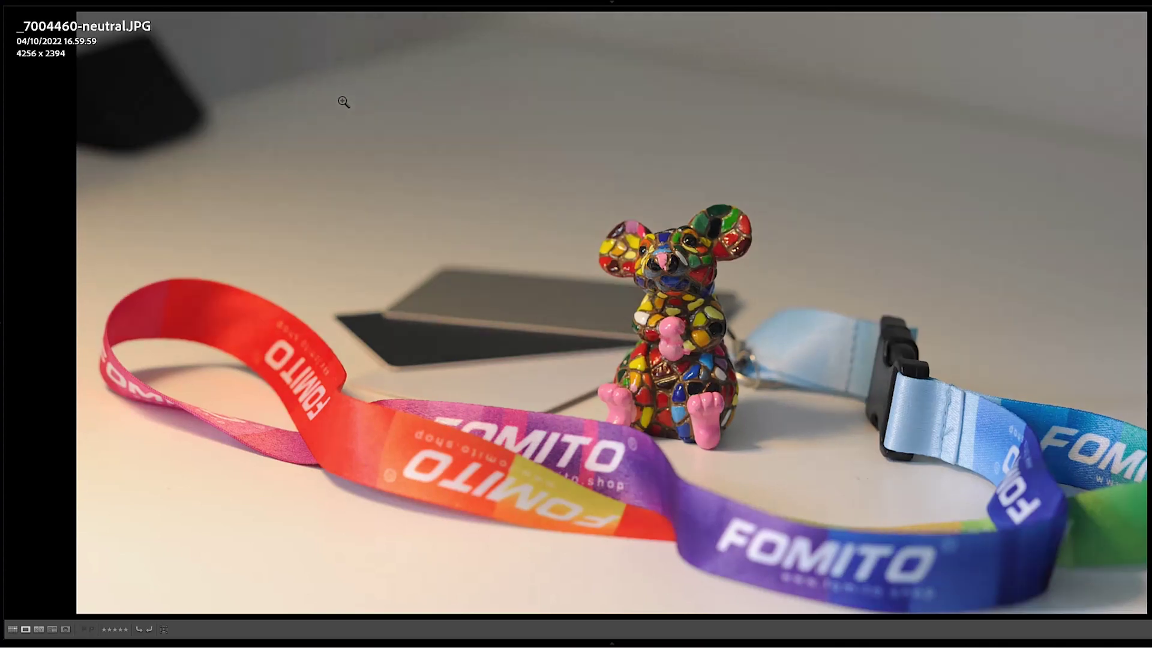
{"action": "key", "text": "Right"}
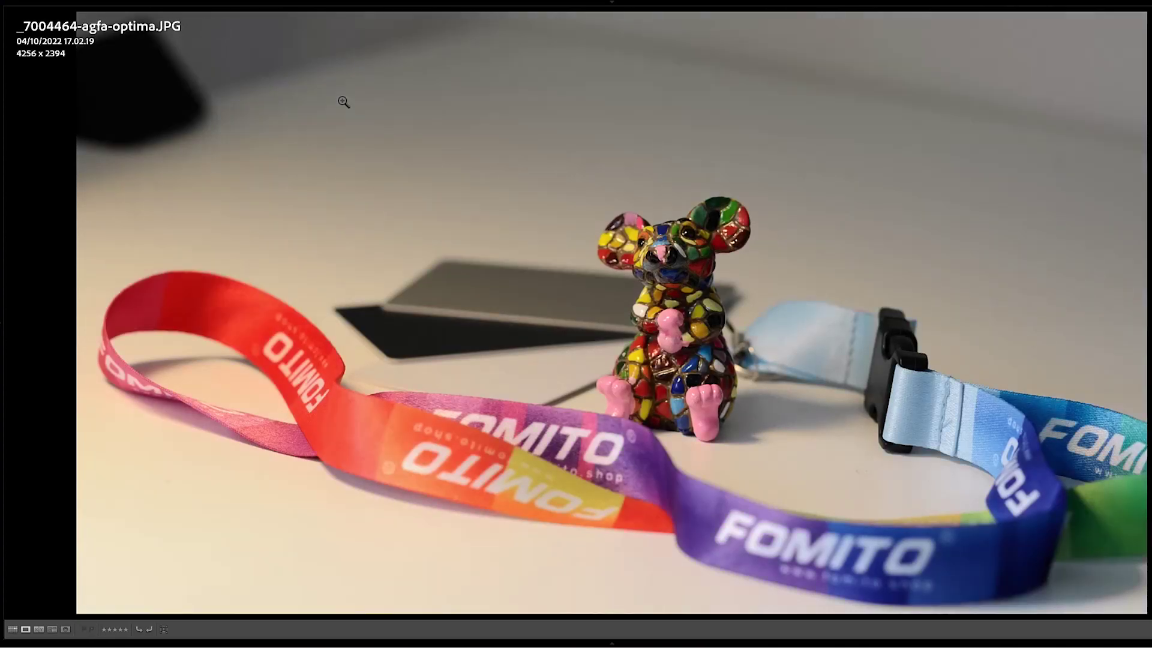
{"action": "key", "text": "g"}
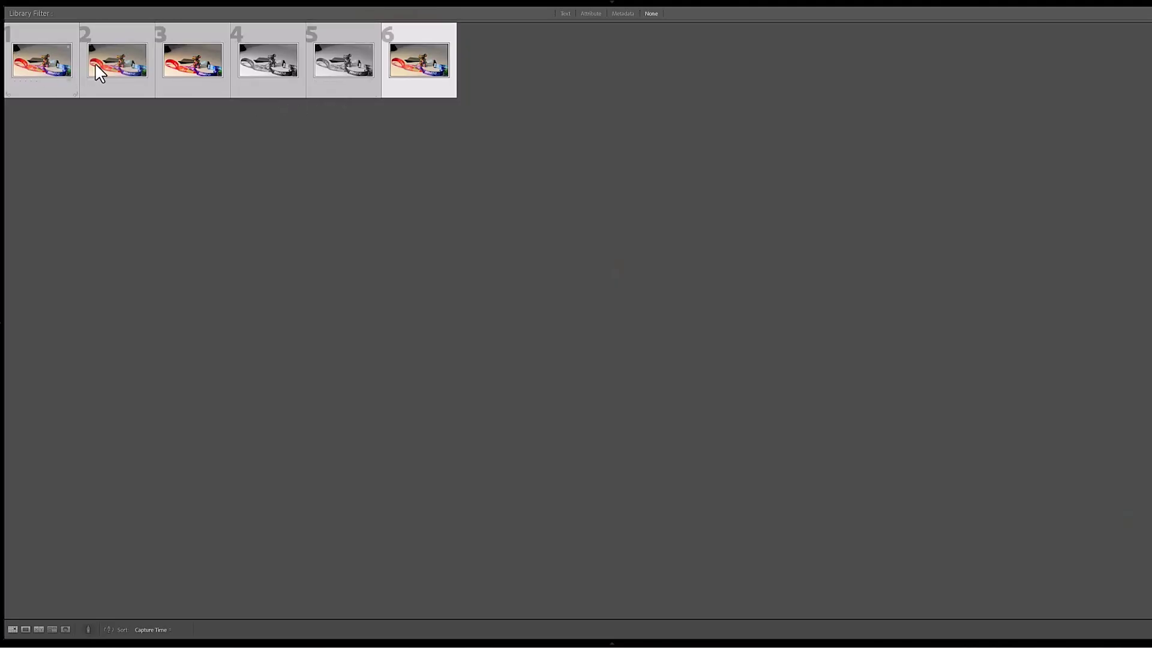
- Compare the neutral sample photo side by side with the vivid one
{"action": "left_click", "coordinate": [111, 70]}
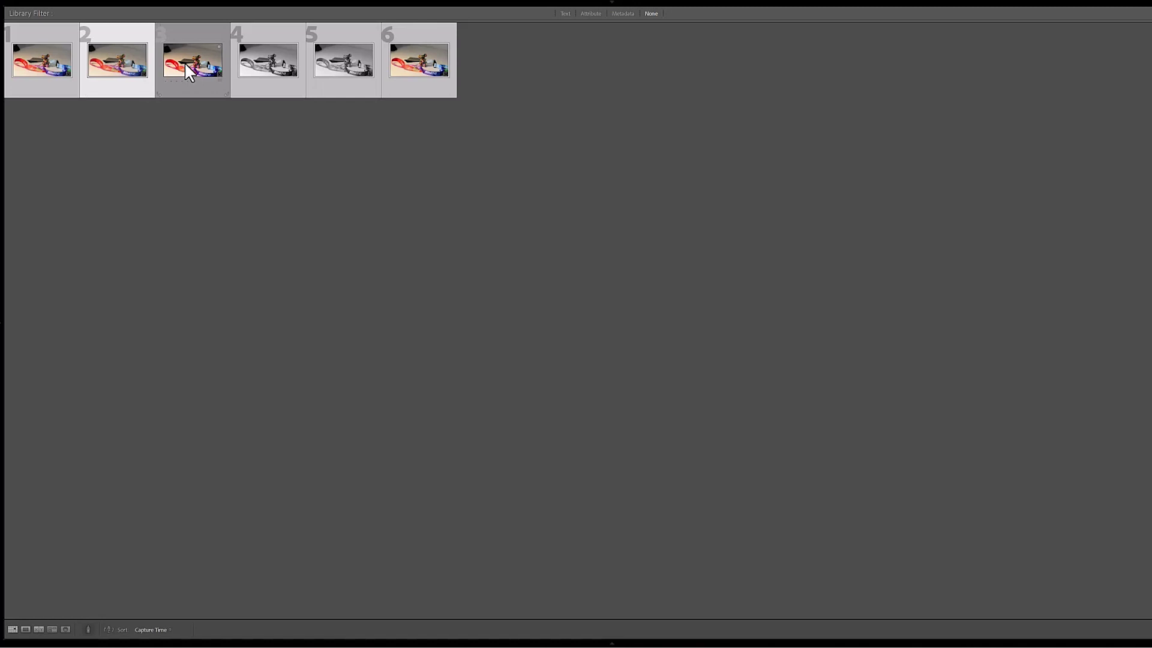
{"action": "key", "text": "c"}
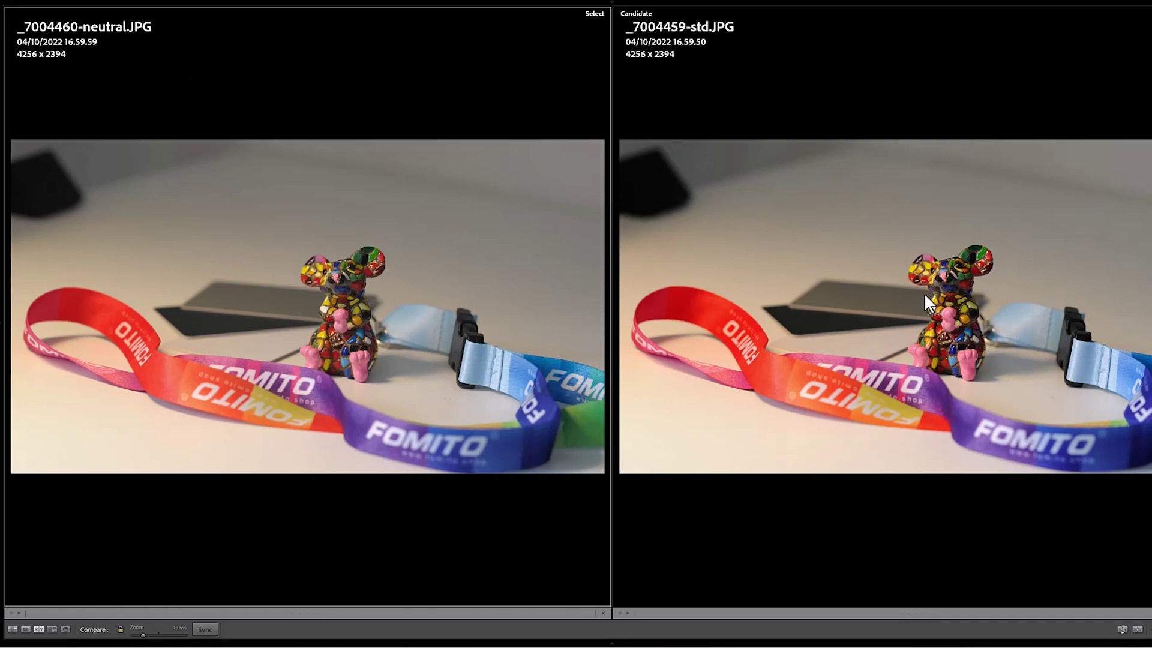
{"action": "key", "text": "Right"}
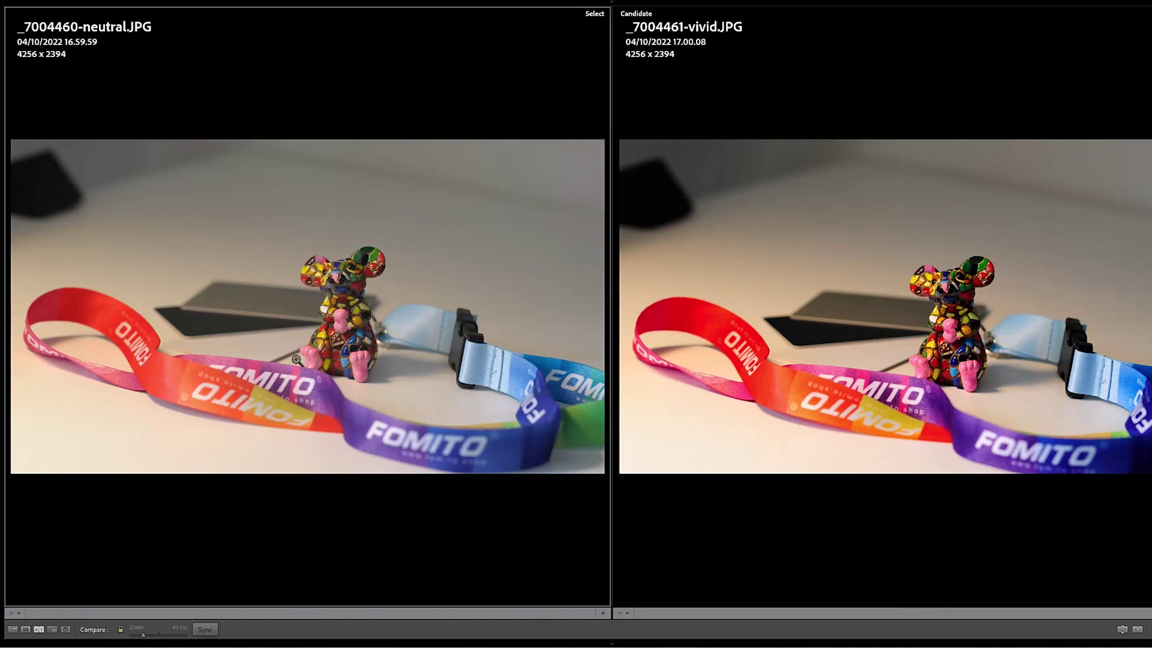
- Inspect the mosaic mouse figurine at 100% zoom in both the neutral and vivid photos
{"action": "left_click", "coordinate": [342, 308]}
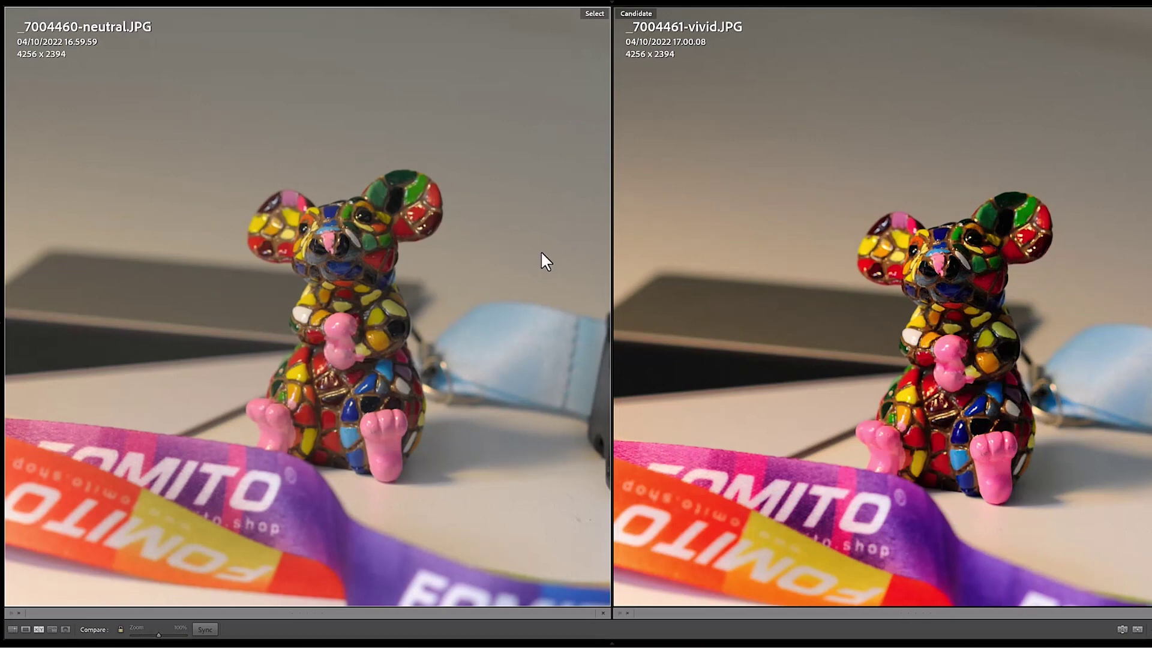
{"action": "left_click_drag", "start_coordinate": [454, 258], "coordinate": [423, 275]}
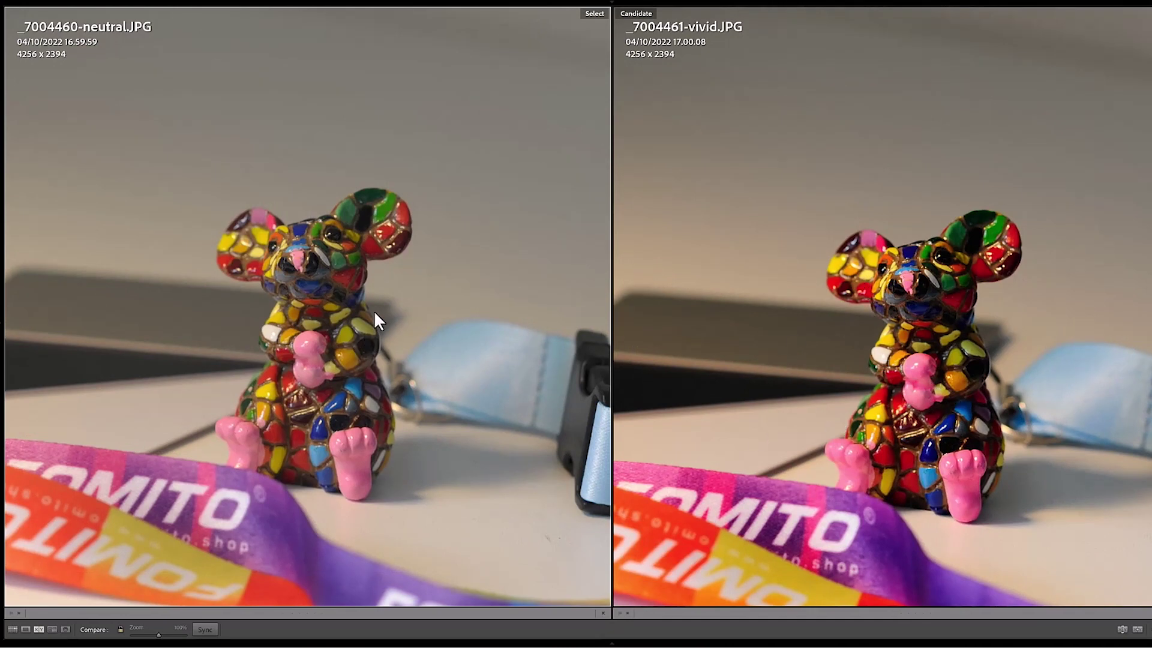
{"action": "left_click", "coordinate": [508, 240]}
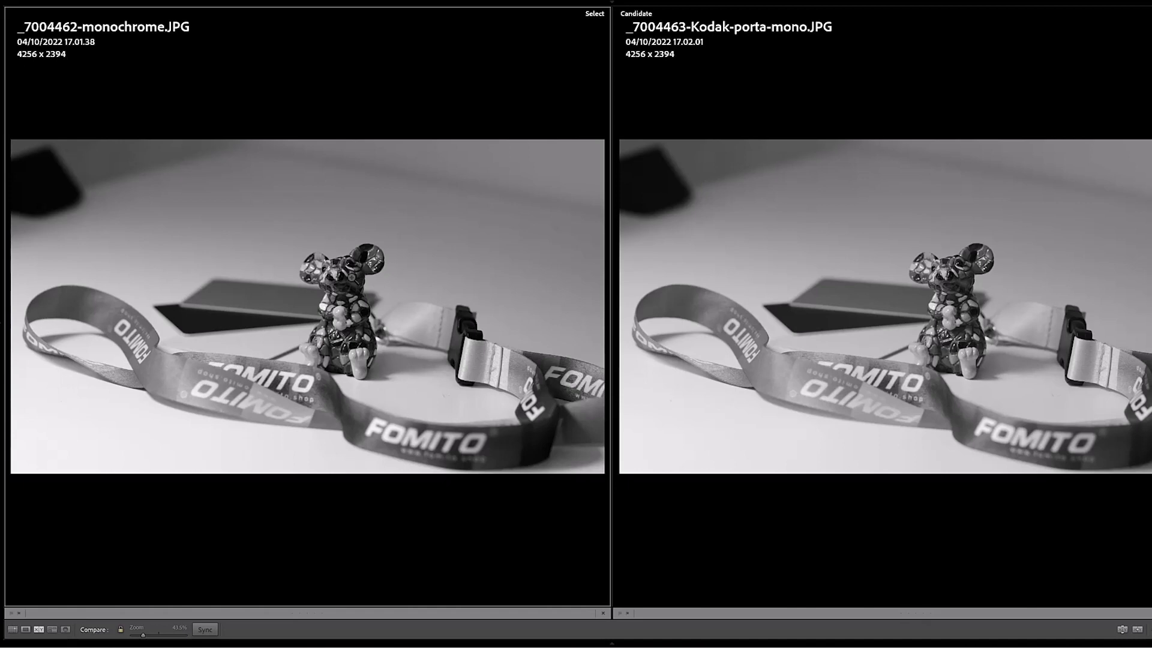
- Inspect the mosaic mouse figurine at 100% zoom in the monochrome and Kodak Portra Mono photos
{"action": "left_click", "coordinate": [353, 278]}
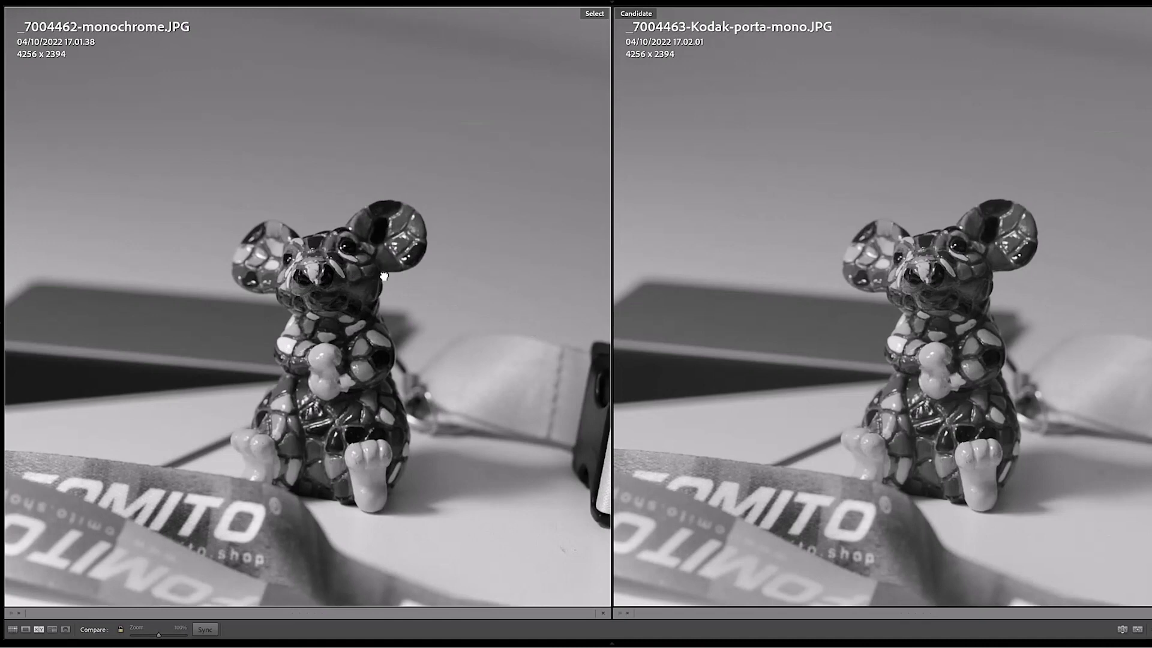
{"action": "left_click_drag", "start_coordinate": [389, 277], "coordinate": [413, 273]}
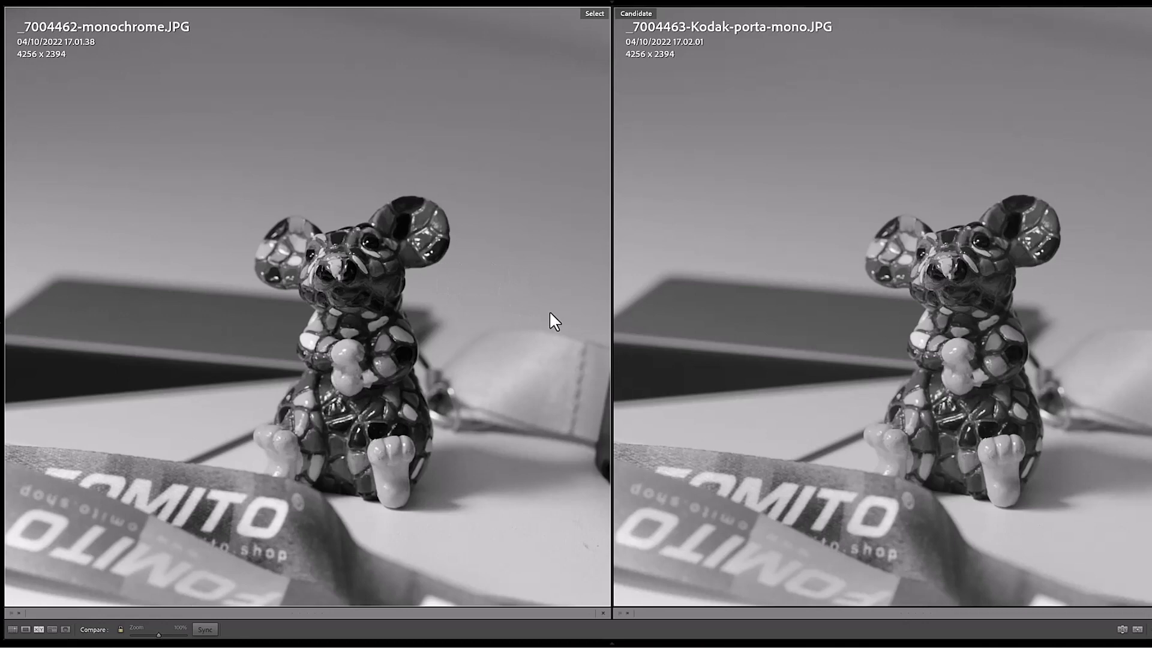
{"action": "left_click_drag", "start_coordinate": [964, 323], "coordinate": [952, 275]}
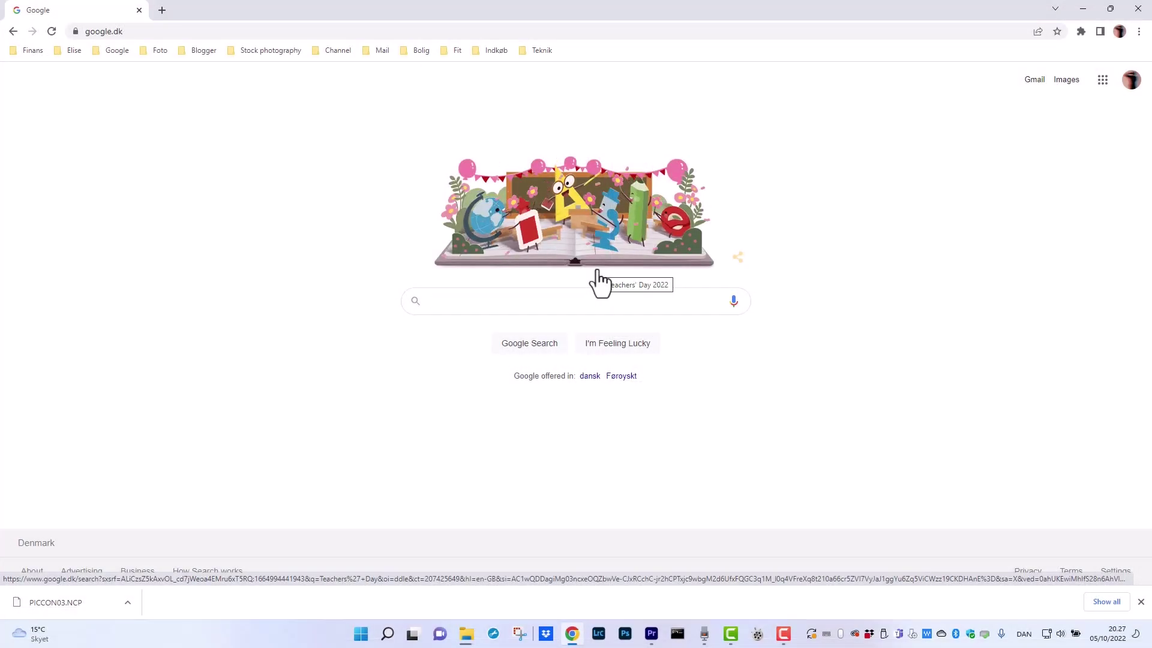
- Switch to the Chrome browser, search Google for nikonpc and open the Nikon Picture Control Editor site
{"action": "type", "text": "nikonpc"}
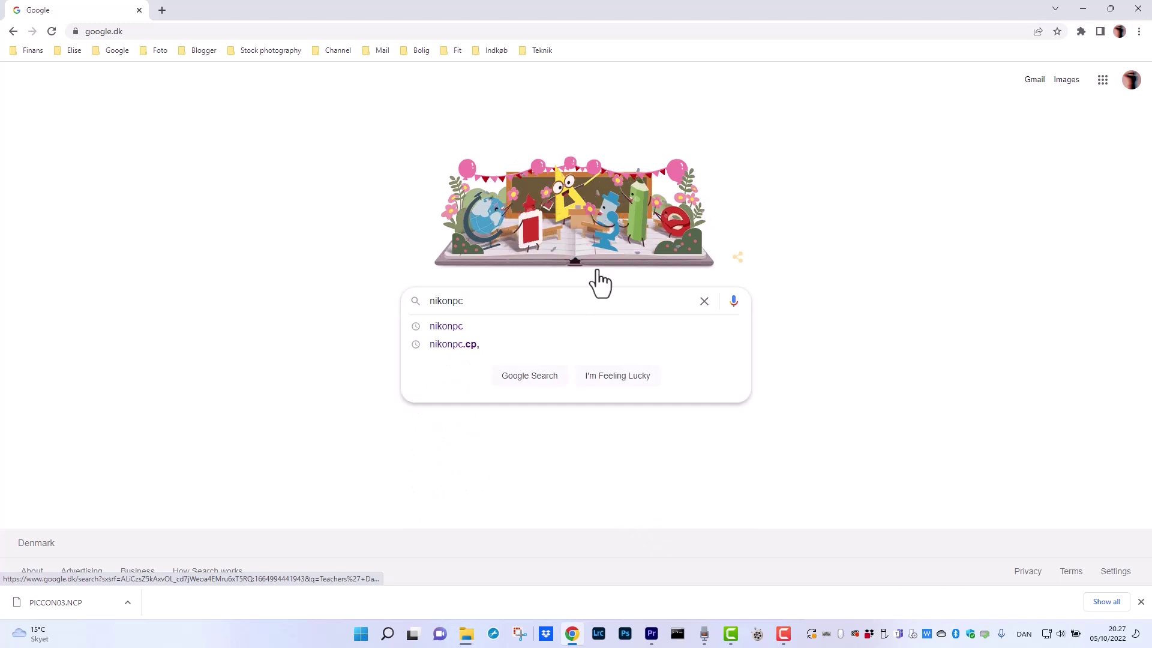
{"action": "key", "text": "Return"}
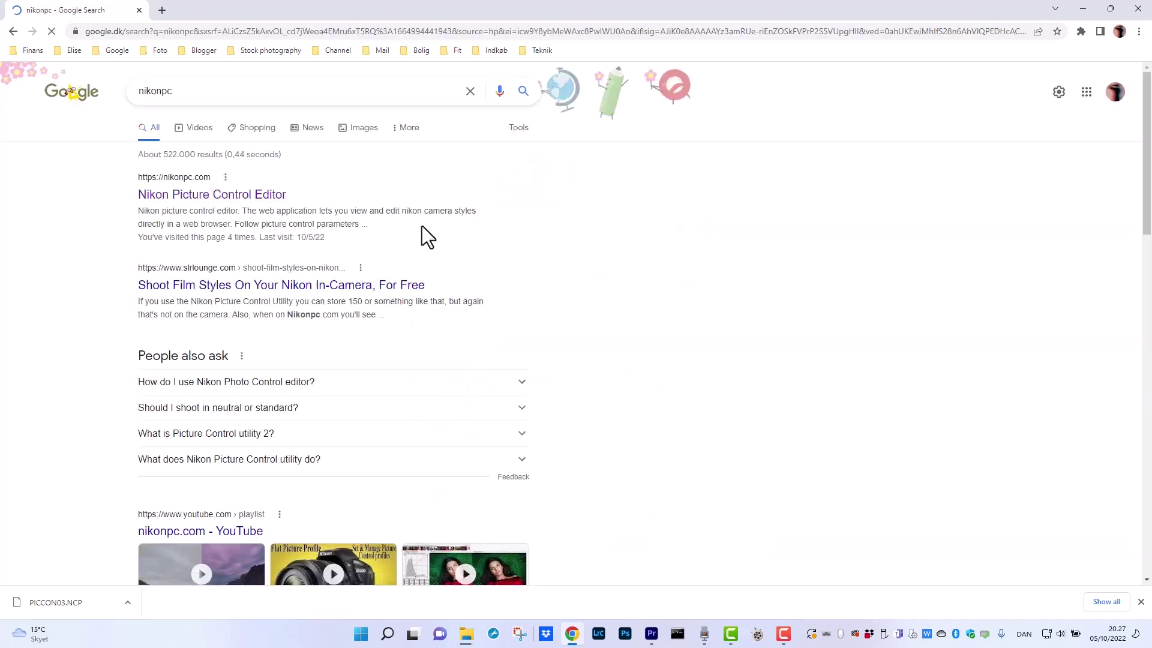
{"action": "left_click", "coordinate": [190, 196]}
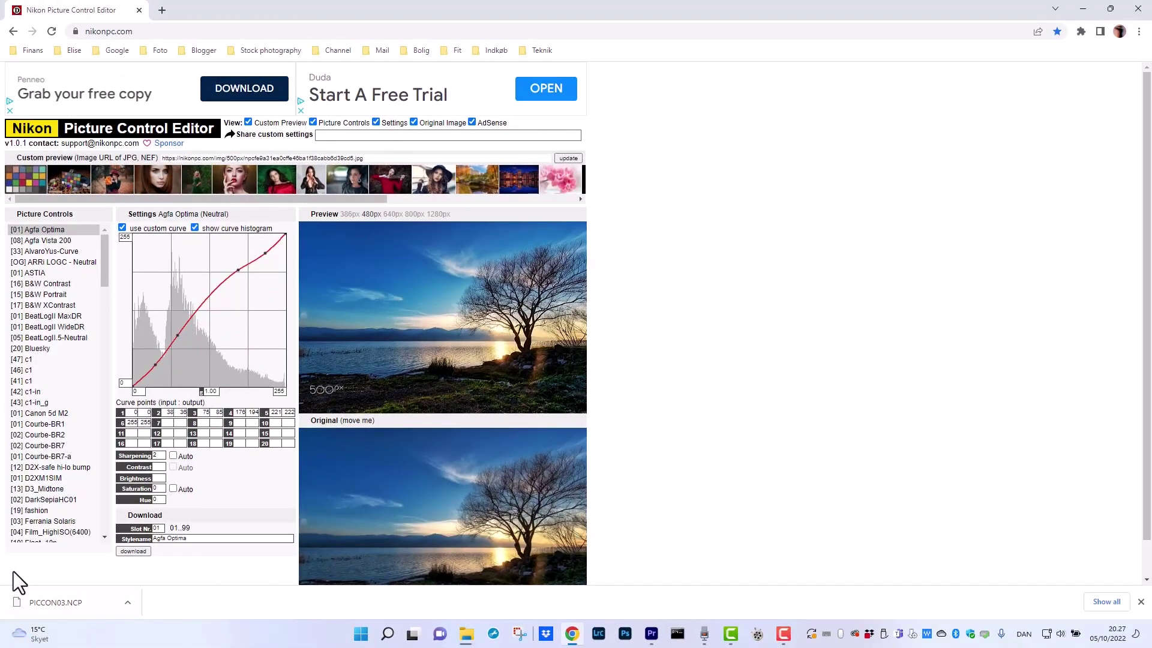
- Load the sample portrait of the dark-haired woman with the hoop earring and place its original beside the preview
{"action": "scroll", "coordinate": [54, 528], "scroll_direction": "down", "scroll_amount": 1}
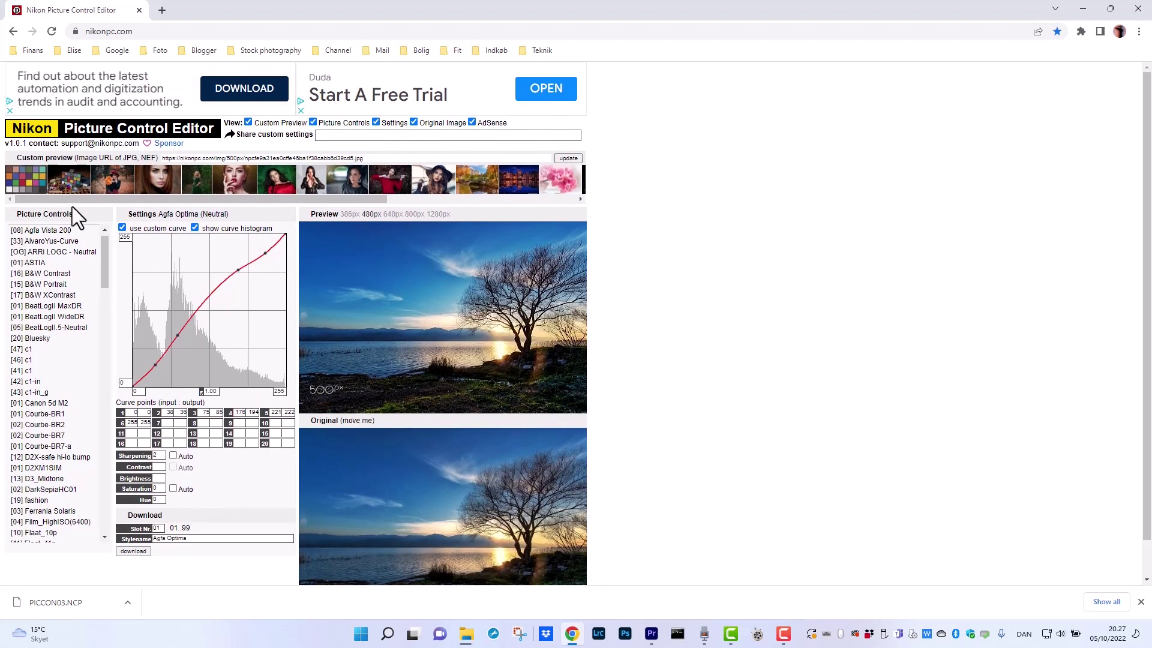
{"action": "mouse_move", "coordinate": [140, 202]}
{"action": "left_mouse_down"}
{"action": "mouse_move", "coordinate": [349, 199]}
{"action": "mouse_move", "coordinate": [126, 200]}
{"action": "mouse_move", "coordinate": [296, 199]}
{"action": "mouse_move", "coordinate": [161, 200]}
{"action": "left_mouse_up"}
{"action": "left_click", "coordinate": [332, 183]}
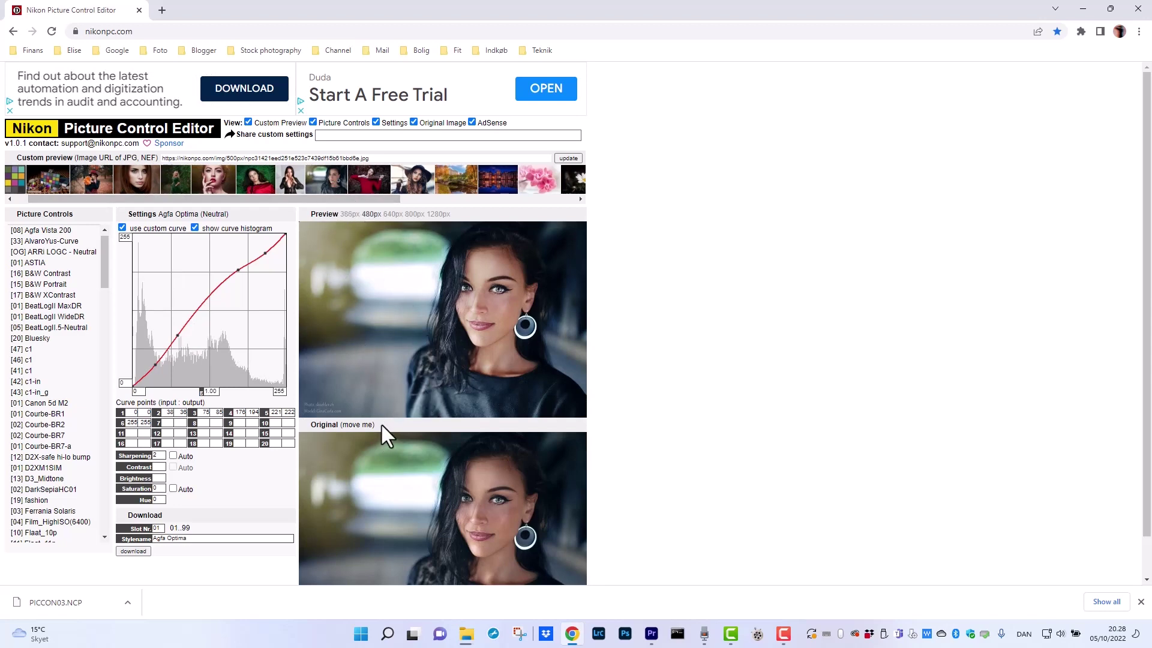
{"action": "left_click_drag", "start_coordinate": [382, 425], "coordinate": [718, 210]}
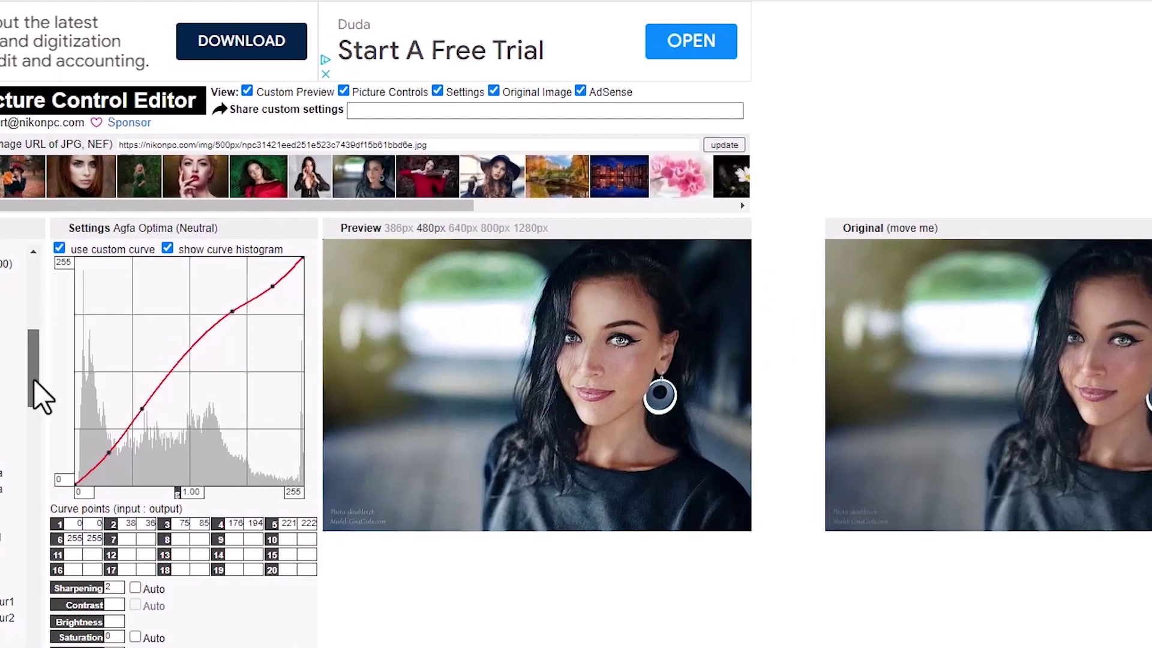
- Preview the Mono-no_eff-serp1 picture control on the current portrait and on the close-up of the brown-haired woman
{"action": "left_click_drag", "start_coordinate": [36, 396], "coordinate": [151, 456]}
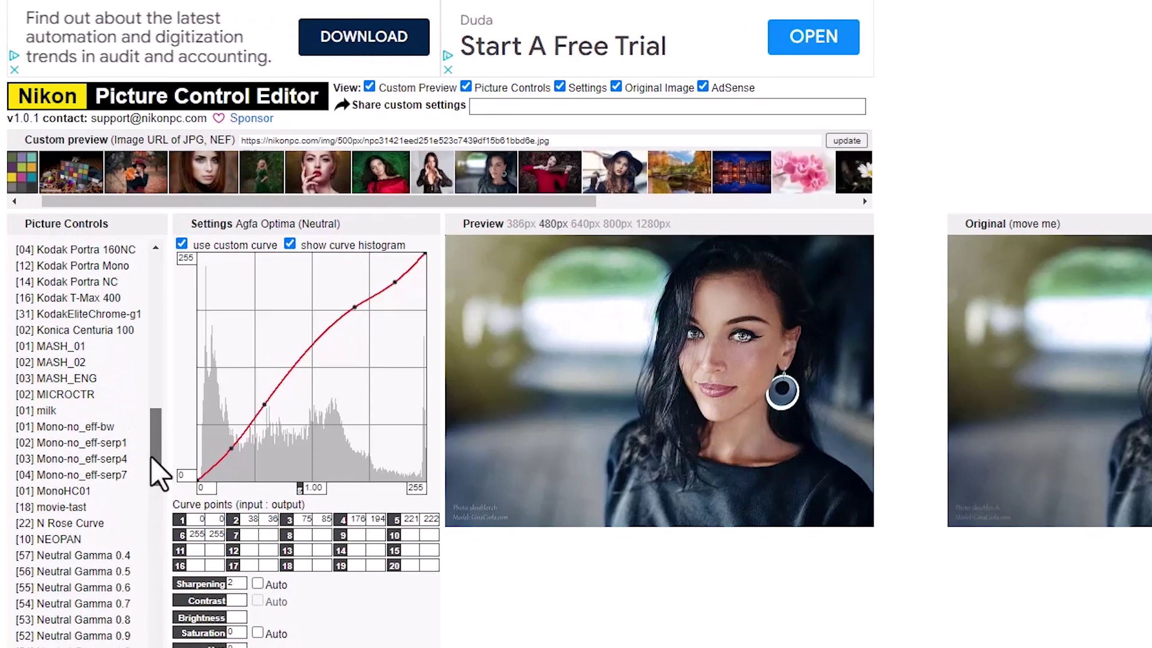
{"action": "left_click", "coordinate": [99, 445]}
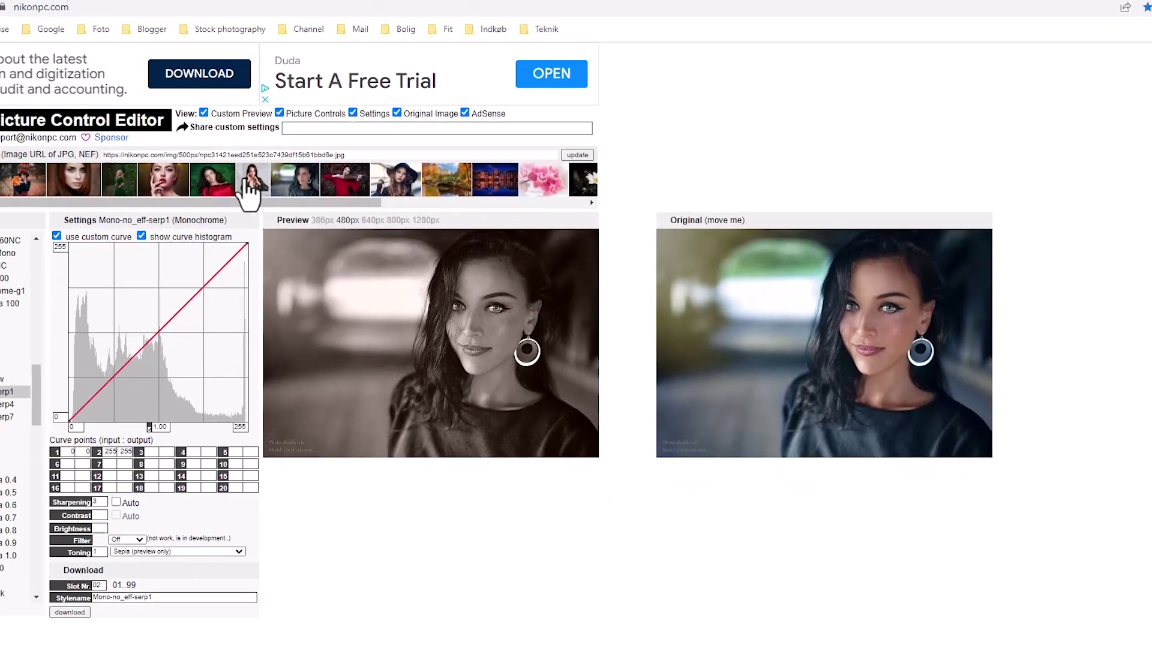
{"action": "left_click", "coordinate": [128, 185]}
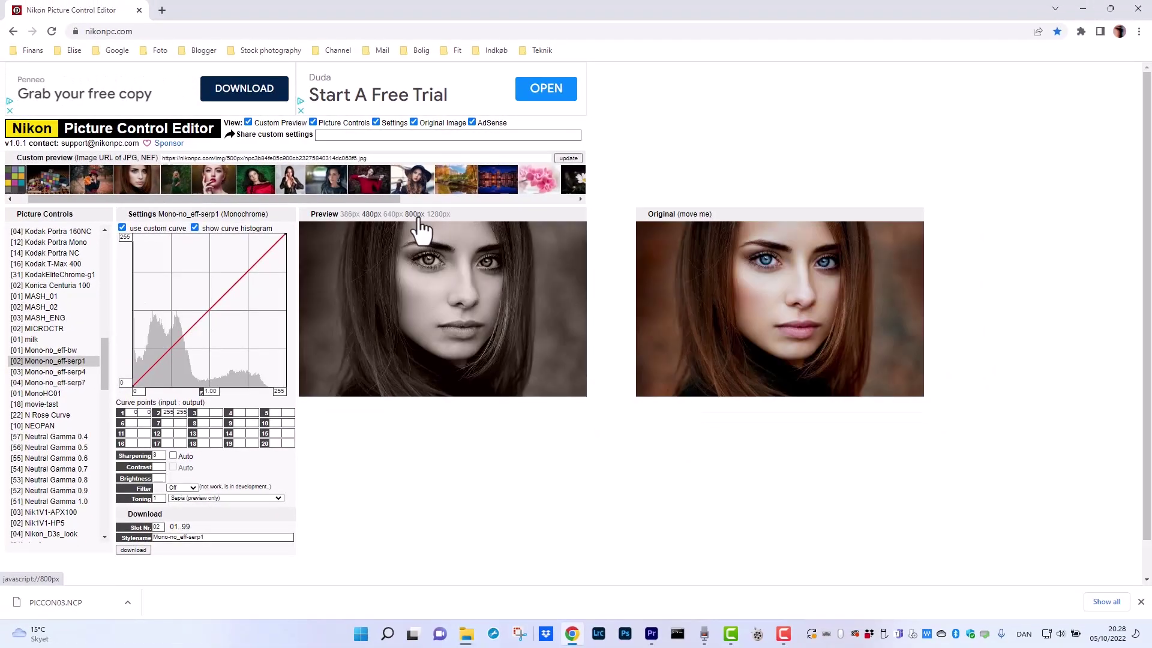
- Reload the editor page and show the preview at 800px with the original image beside it
{"action": "left_click", "coordinate": [52, 31]}
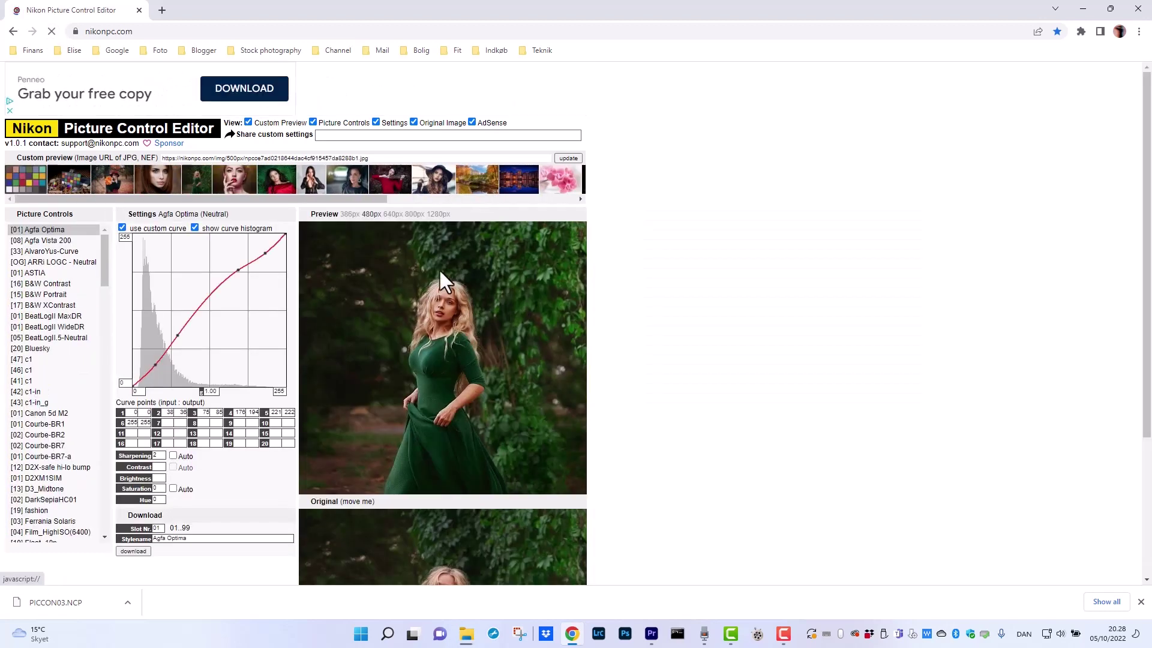
{"action": "left_click", "coordinate": [408, 216]}
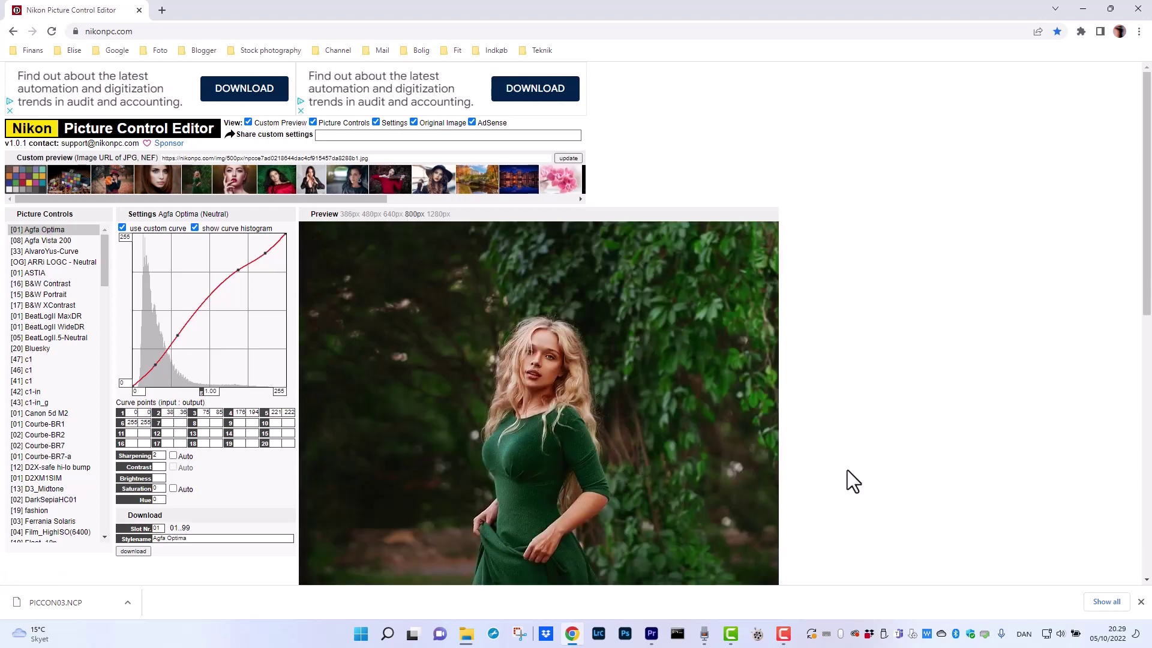
{"action": "scroll", "coordinate": [621, 438], "scroll_direction": "down", "scroll_amount": 4}
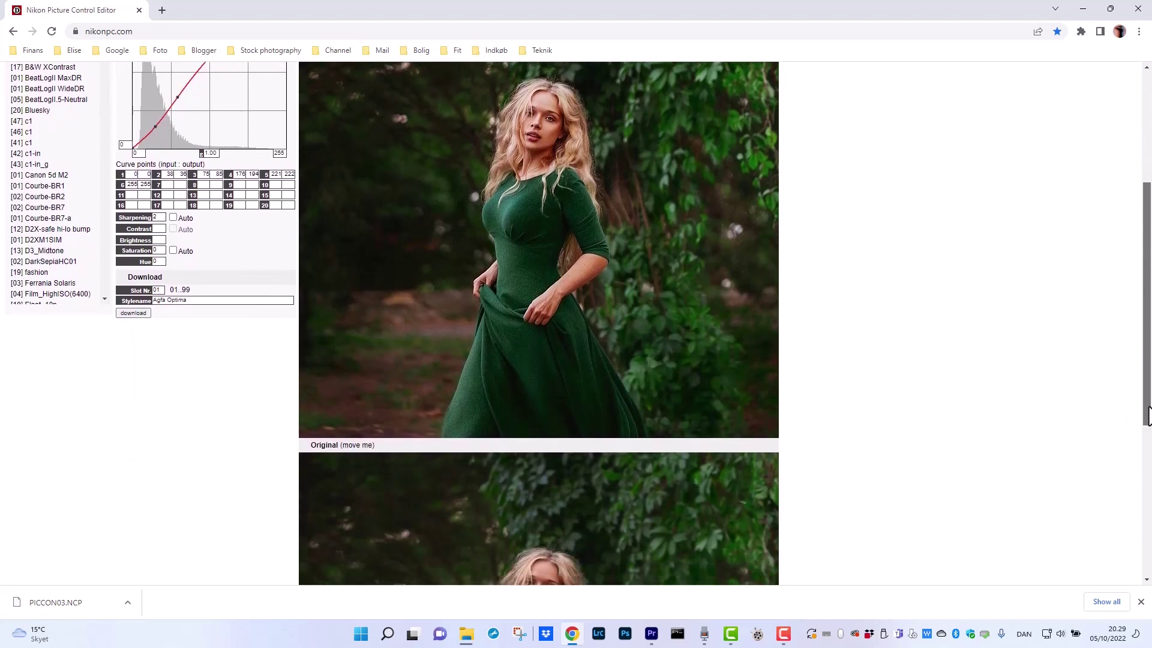
{"action": "left_click_drag", "start_coordinate": [526, 437], "coordinate": [881, 117]}
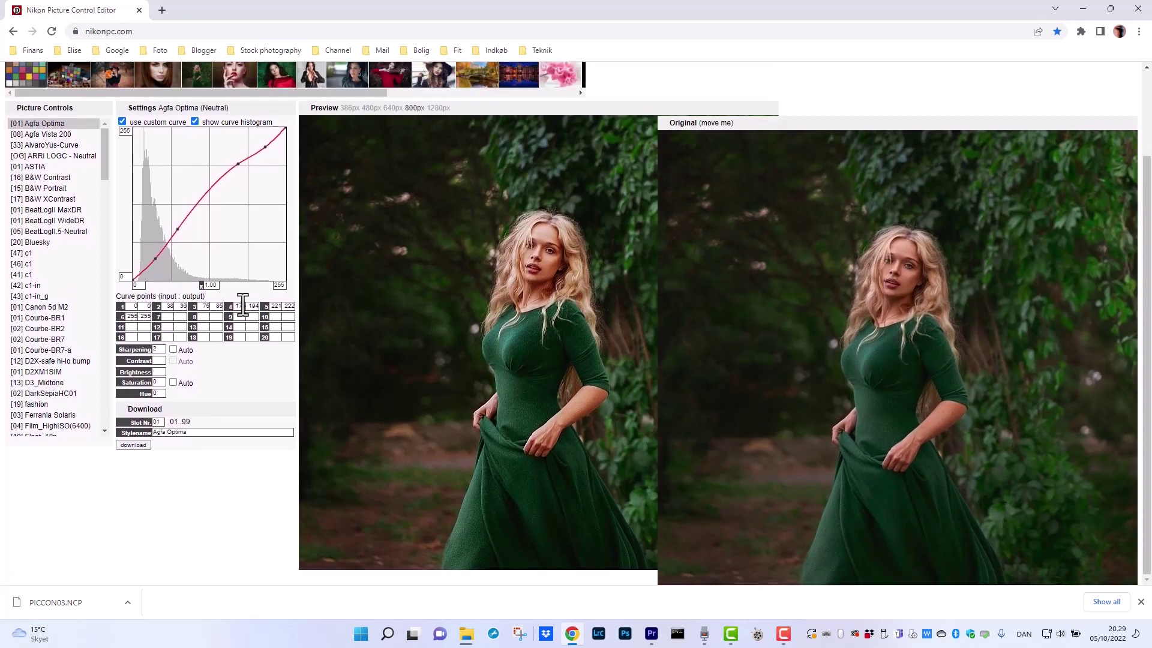
- Try the B&W Portrait and Agfa Vista 200 picture controls on the green dress photo
{"action": "left_click", "coordinate": [42, 189]}
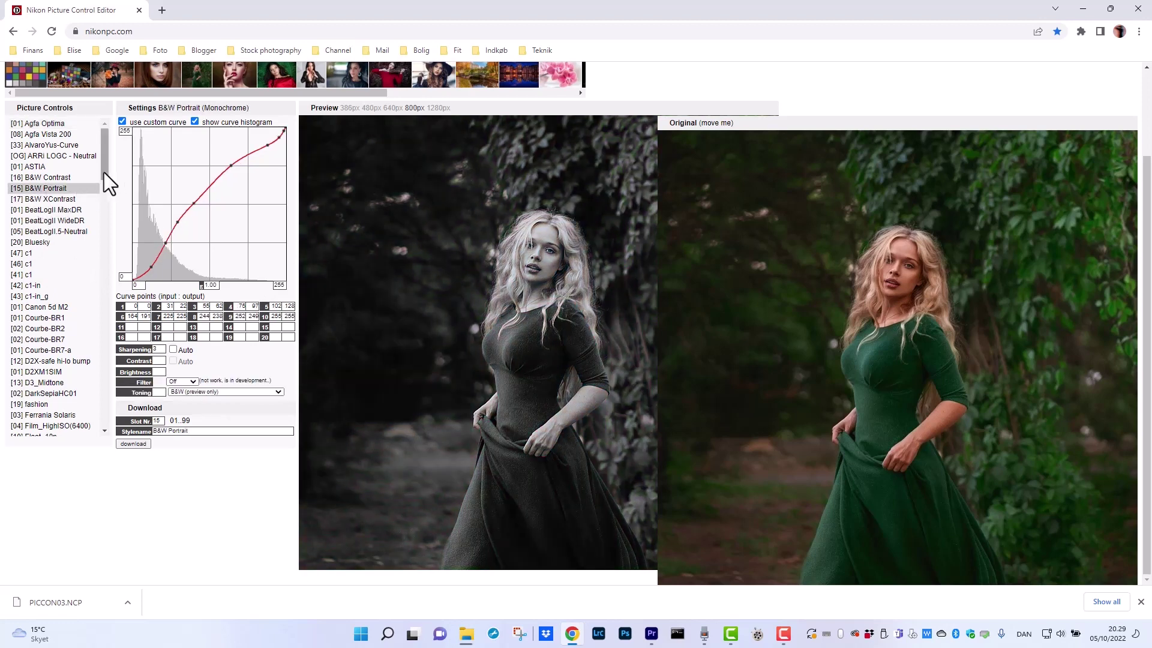
{"action": "left_click_drag", "start_coordinate": [103, 171], "coordinate": [103, 147]}
{"action": "left_click", "coordinate": [64, 136]}
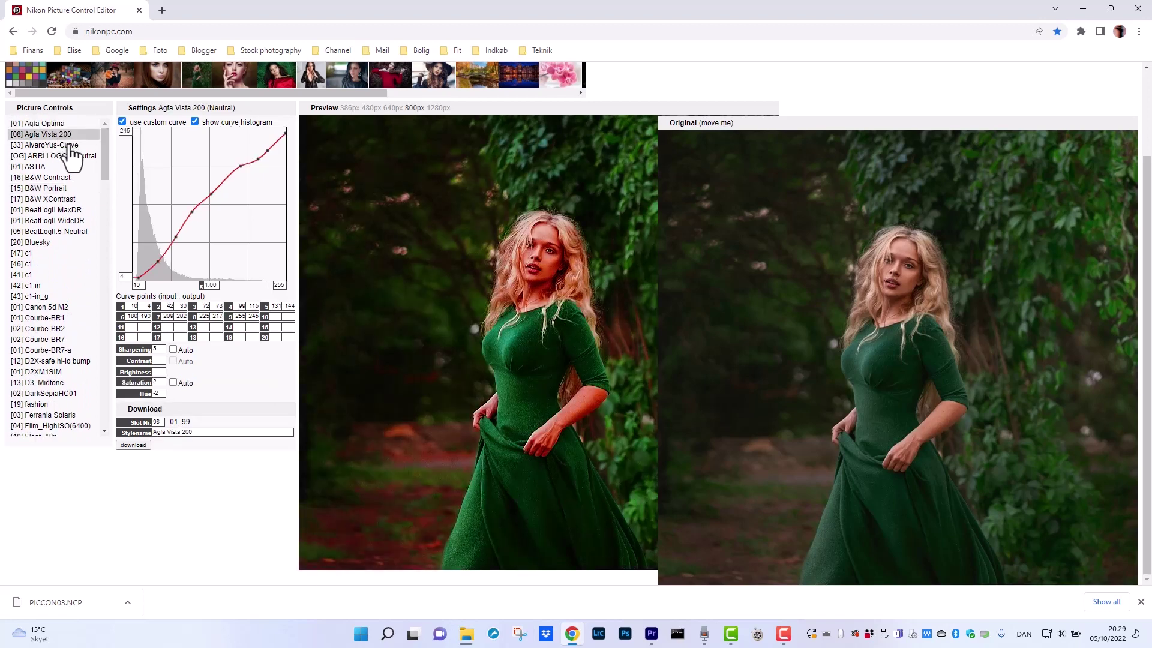
- Choose the Kodak Gold 100 picture control and move curve points 4, 5 and 6 to about 94:95, 131:139 and 163:184
{"action": "left_click_drag", "start_coordinate": [102, 155], "coordinate": [102, 236]}
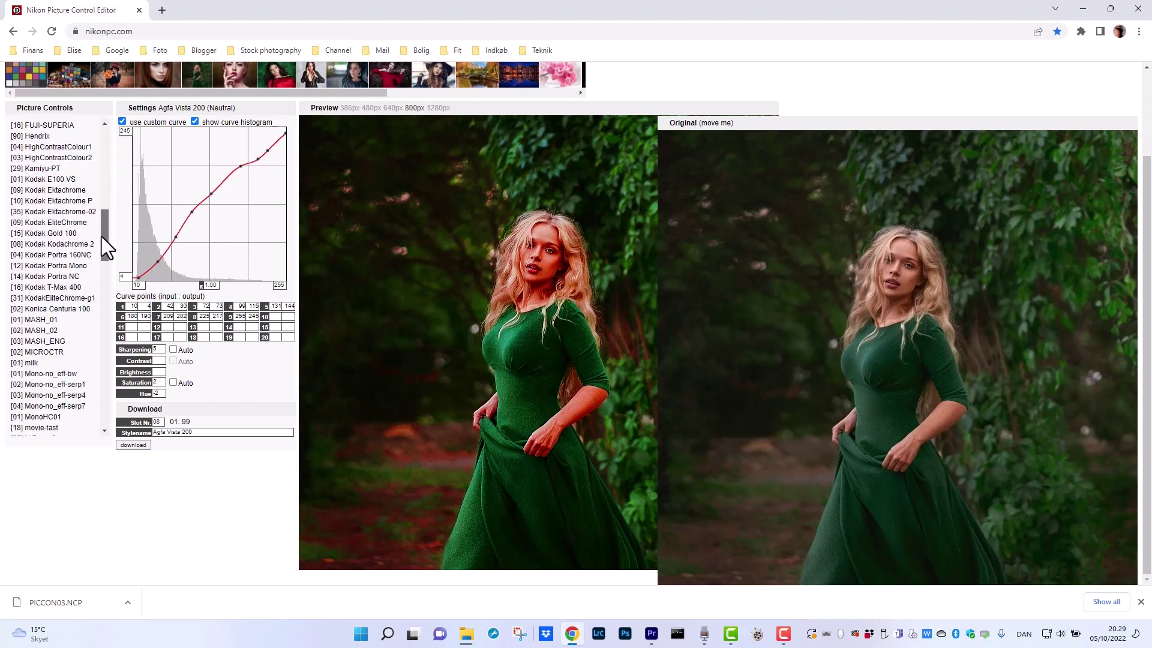
{"action": "left_click", "coordinate": [52, 234]}
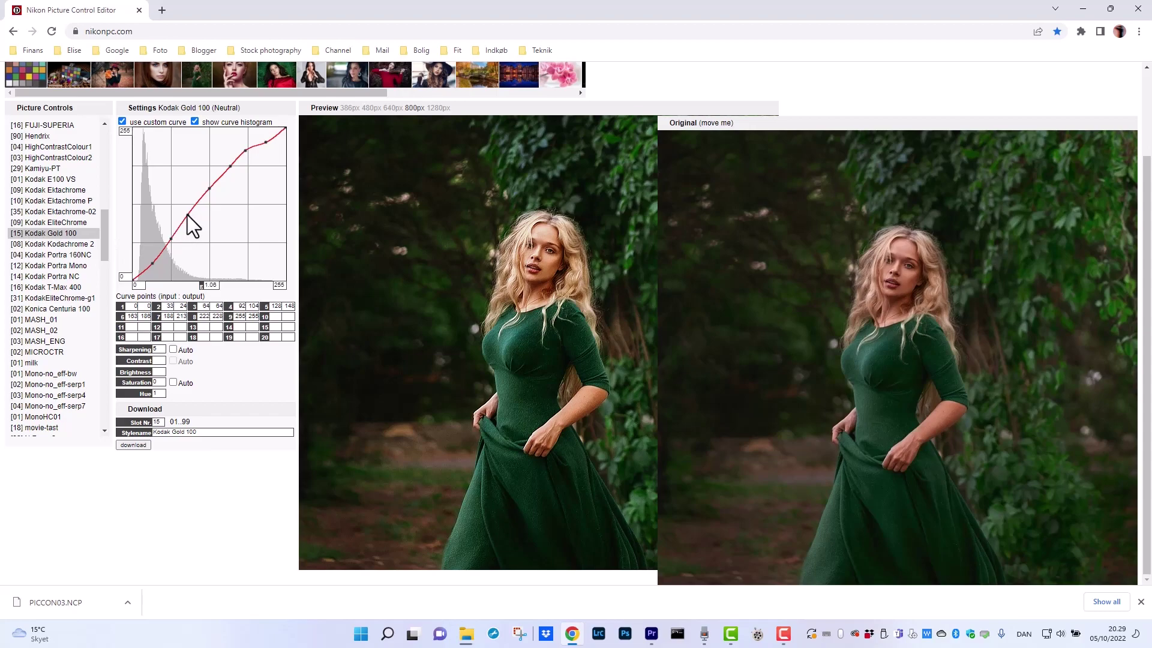
{"action": "left_click_drag", "start_coordinate": [187, 214], "coordinate": [189, 219]}
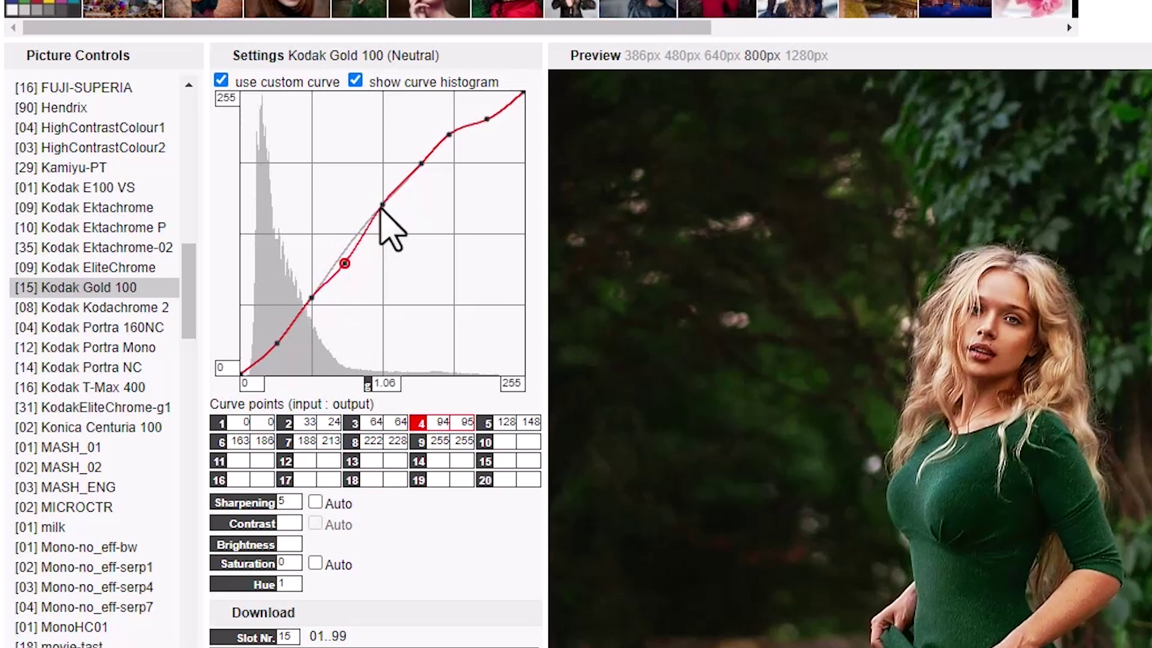
{"action": "left_click_drag", "start_coordinate": [381, 206], "coordinate": [386, 214]}
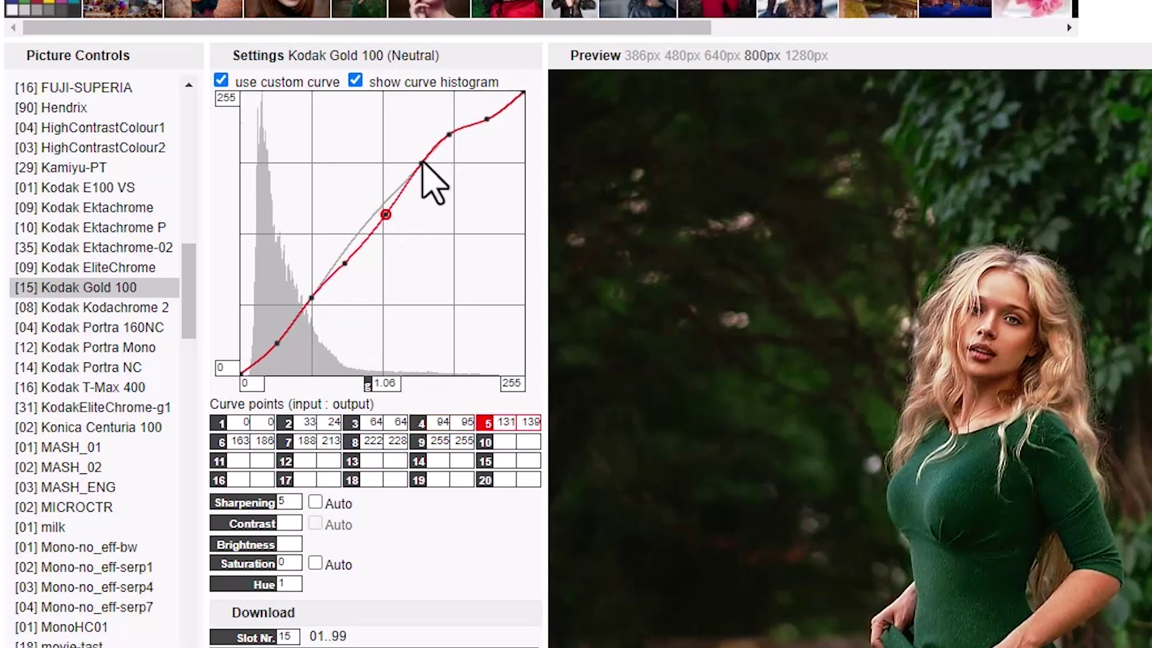
{"action": "left_click_drag", "start_coordinate": [422, 161], "coordinate": [420, 164]}
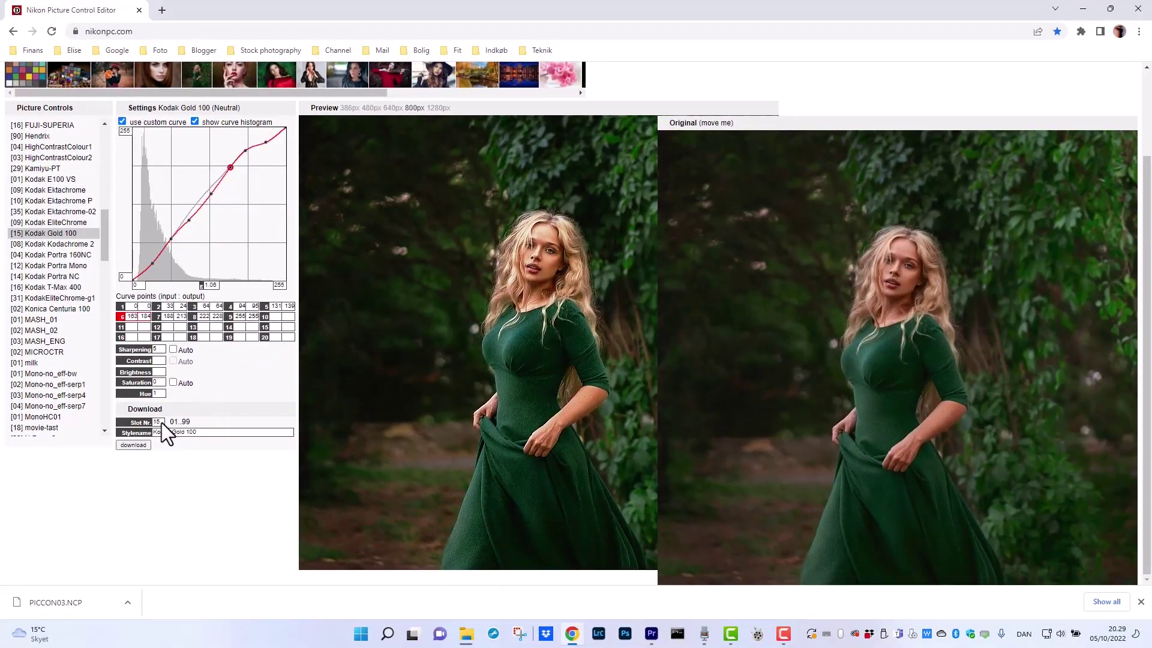
- Set the slot number to 04, download the Kodak Gold 100 profile and show PICCON04.NCP in its folder
{"action": "double_click", "coordinate": [159, 423]}
{"action": "left_click", "coordinate": [133, 445]}
{"action": "left_click", "coordinate": [131, 600]}
{"action": "left_click", "coordinate": [135, 563]}
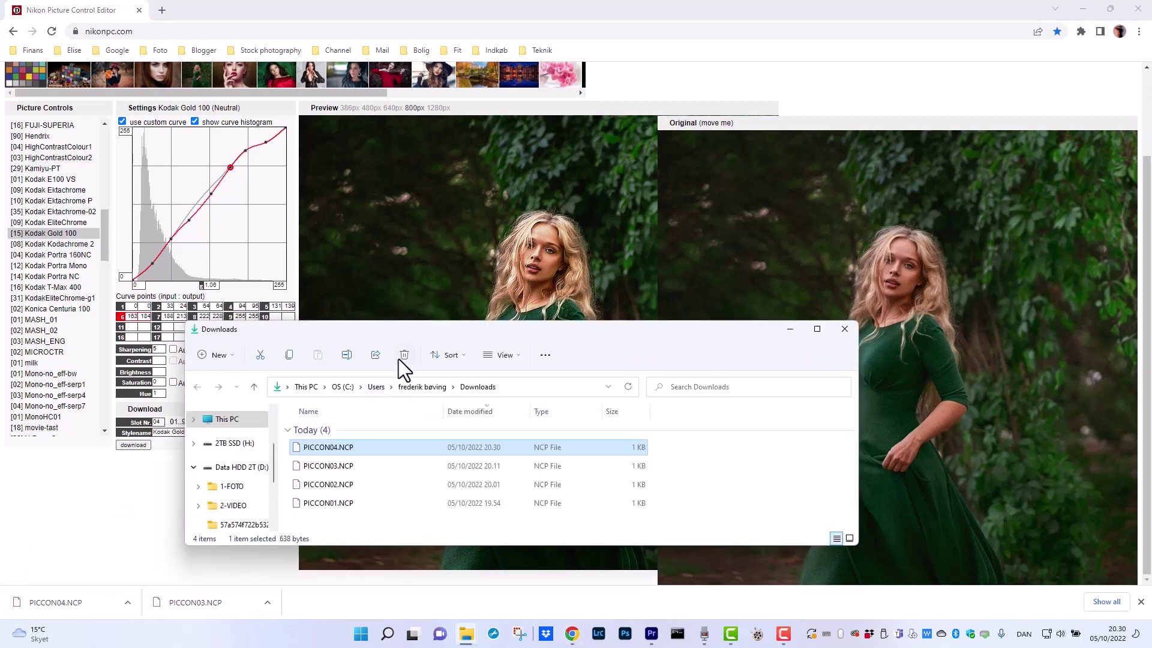
- Arrange the Downloads window and the NIKON D700 (E:) memory card window so both file lists are visible
{"action": "left_click_drag", "start_coordinate": [459, 334], "coordinate": [495, 256]}
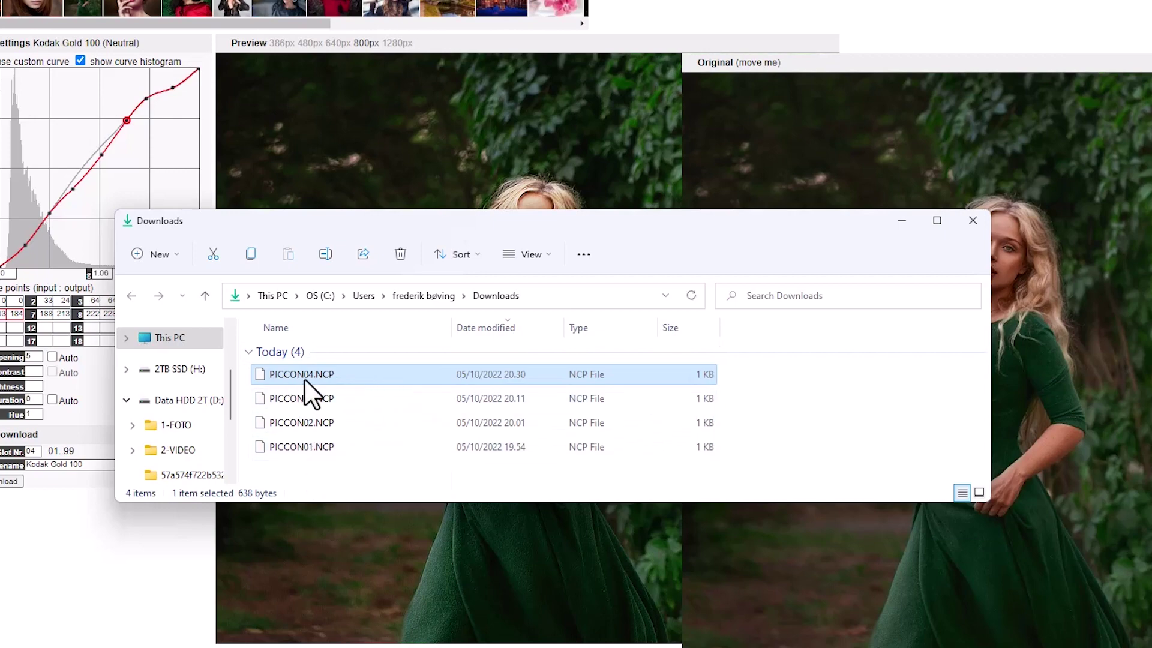
{"action": "left_click_drag", "start_coordinate": [406, 223], "coordinate": [563, 210]}
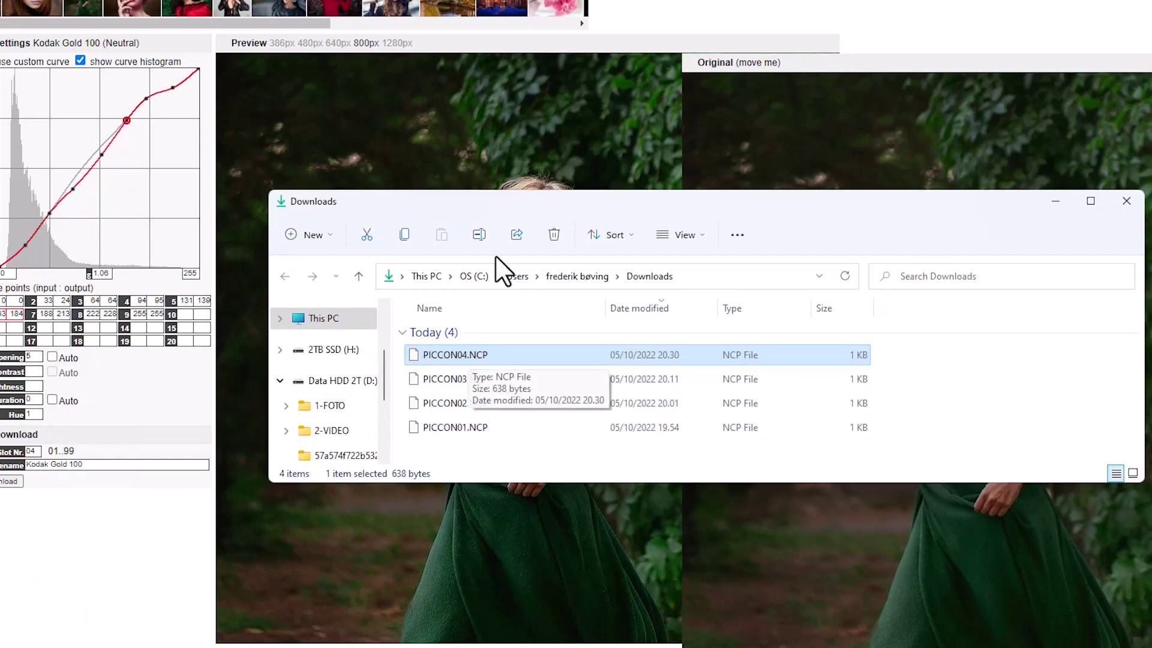
{"action": "left_click_drag", "start_coordinate": [508, 210], "coordinate": [553, 116]}
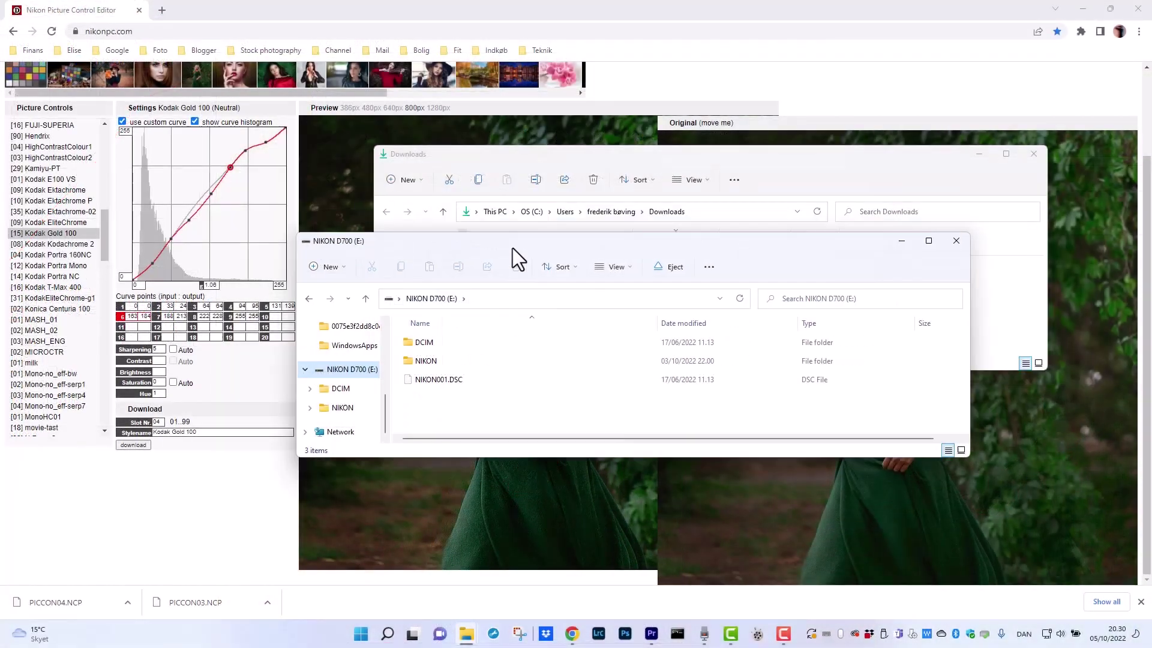
{"action": "left_click_drag", "start_coordinate": [512, 247], "coordinate": [399, 370]}
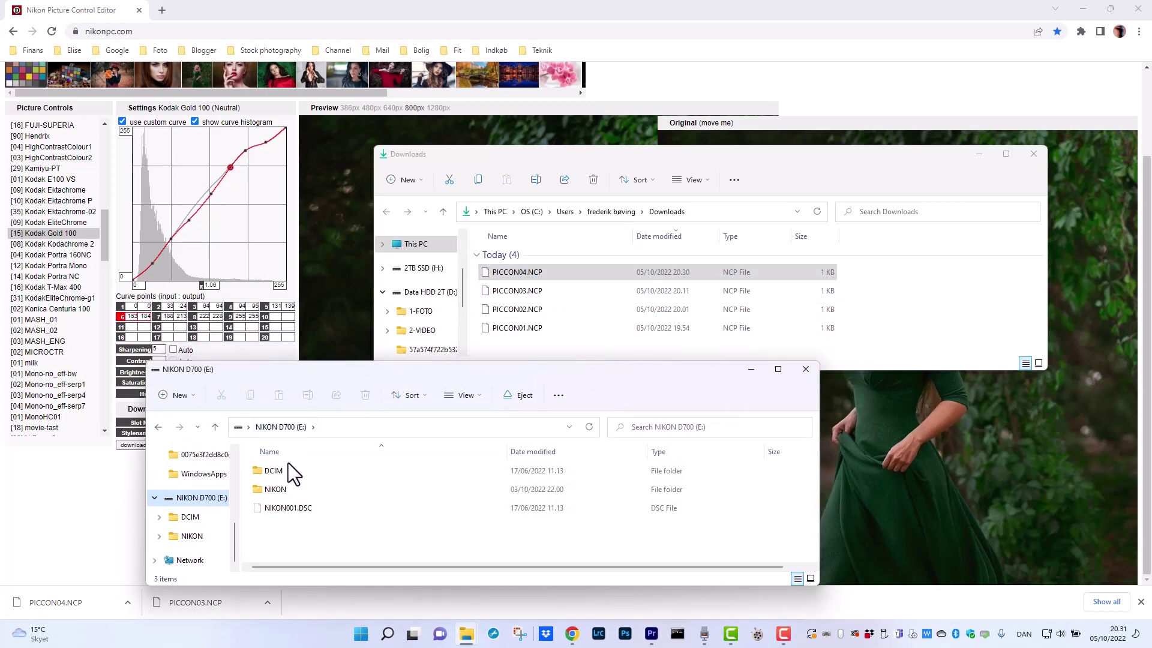
- Copy PICCON04.NCP from Downloads into the memory card's NIKON\CUSTOMPC folder and close both folder windows
{"action": "left_click", "coordinate": [270, 490]}
{"action": "double_click", "coordinate": [257, 489]}
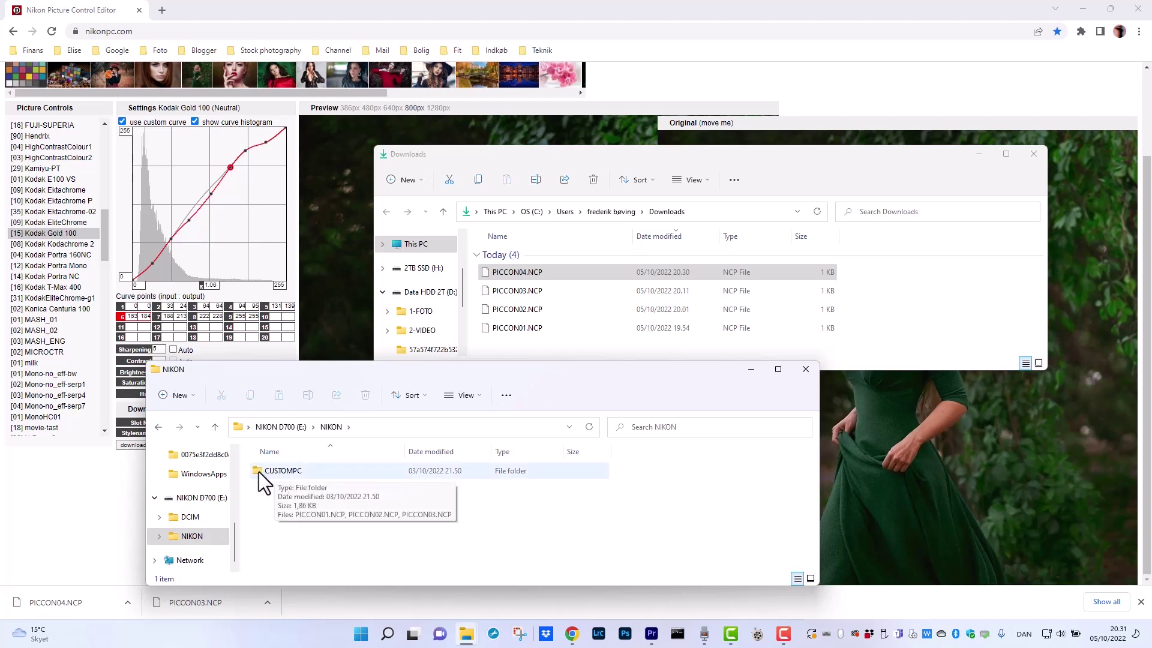
{"action": "double_click", "coordinate": [257, 472]}
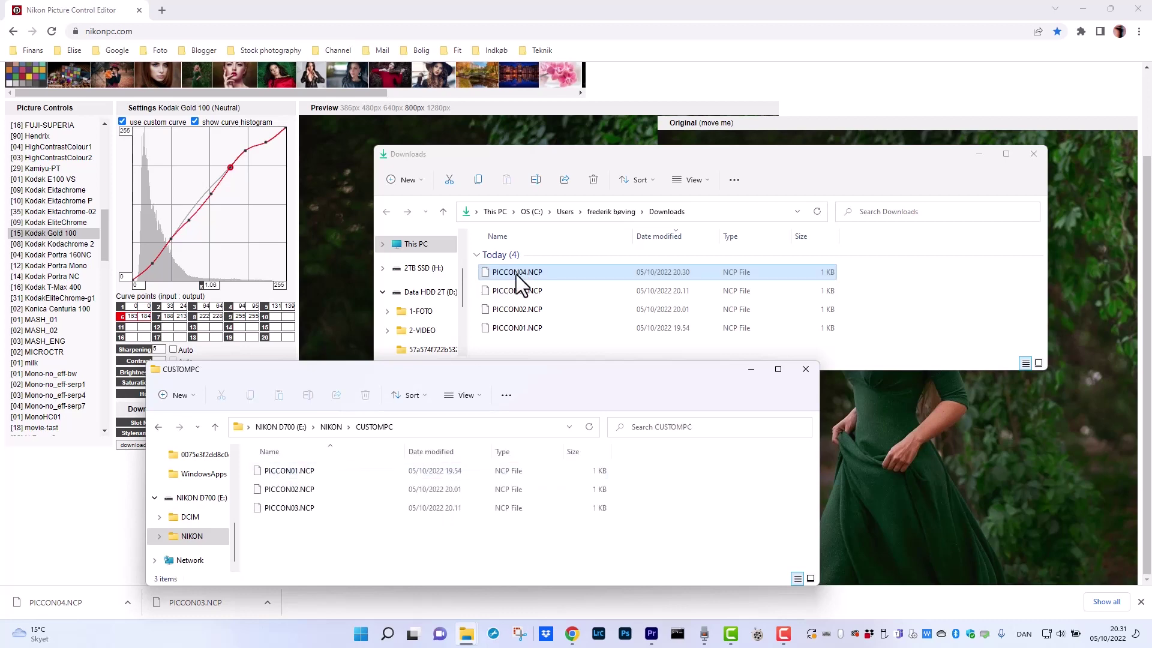
{"action": "left_click_drag", "start_coordinate": [516, 275], "coordinate": [326, 518]}
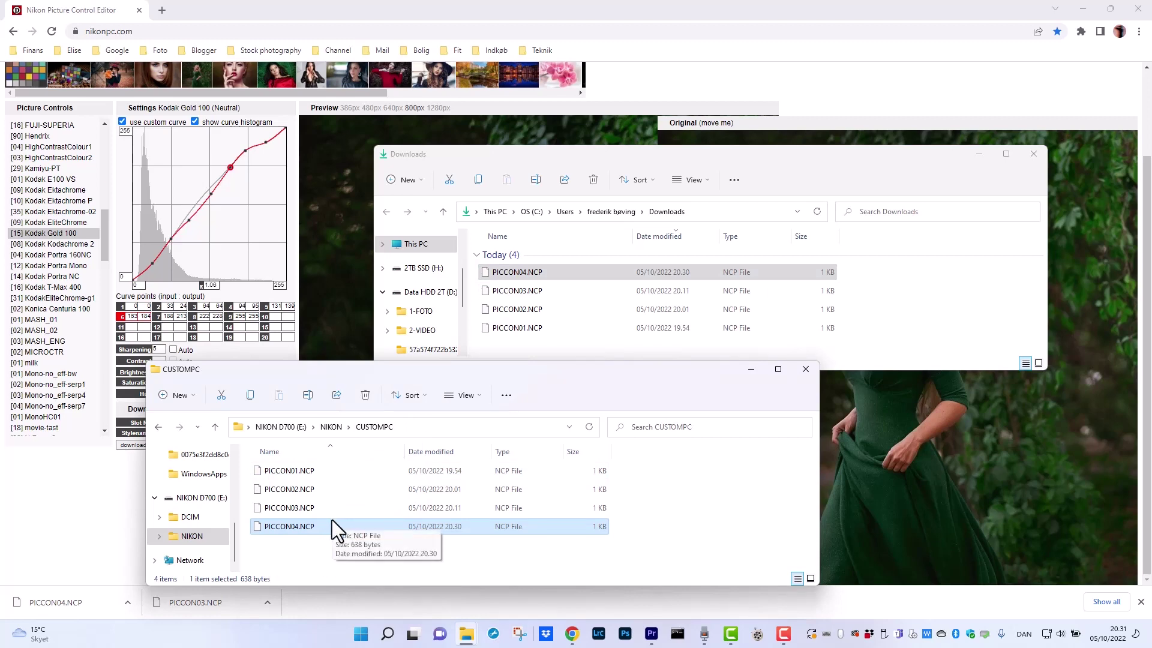
{"action": "left_click", "coordinate": [809, 373]}
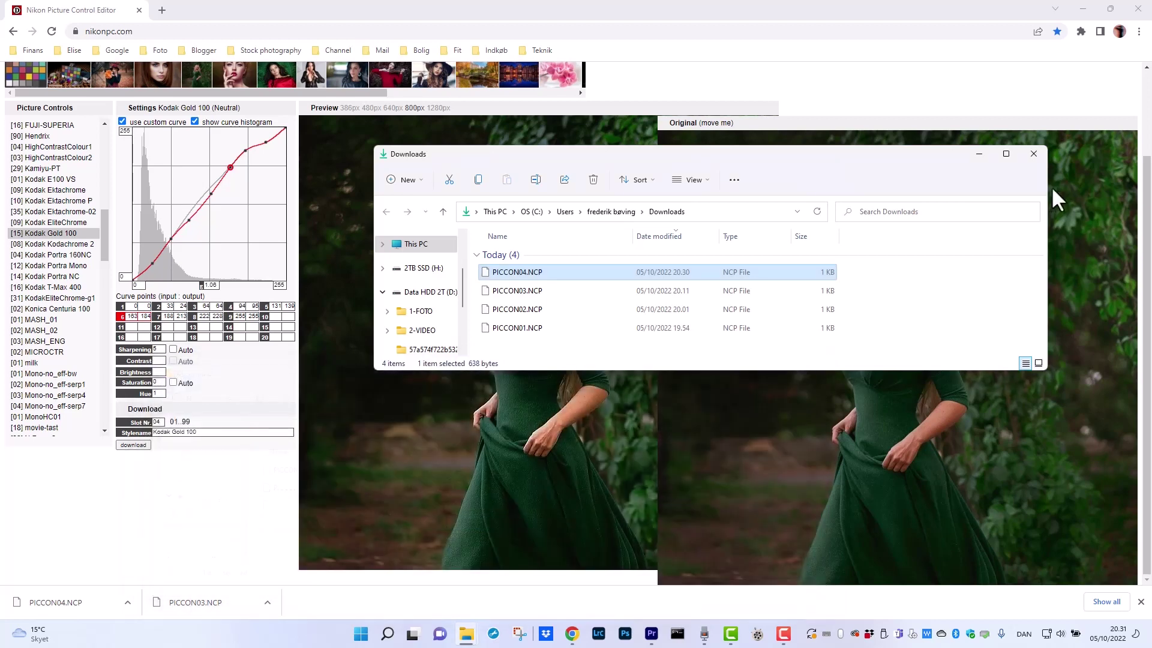
{"action": "left_click", "coordinate": [1033, 153]}
{"action": "scroll", "coordinate": [576, 150], "scroll_direction": "up", "scroll_amount": 1}
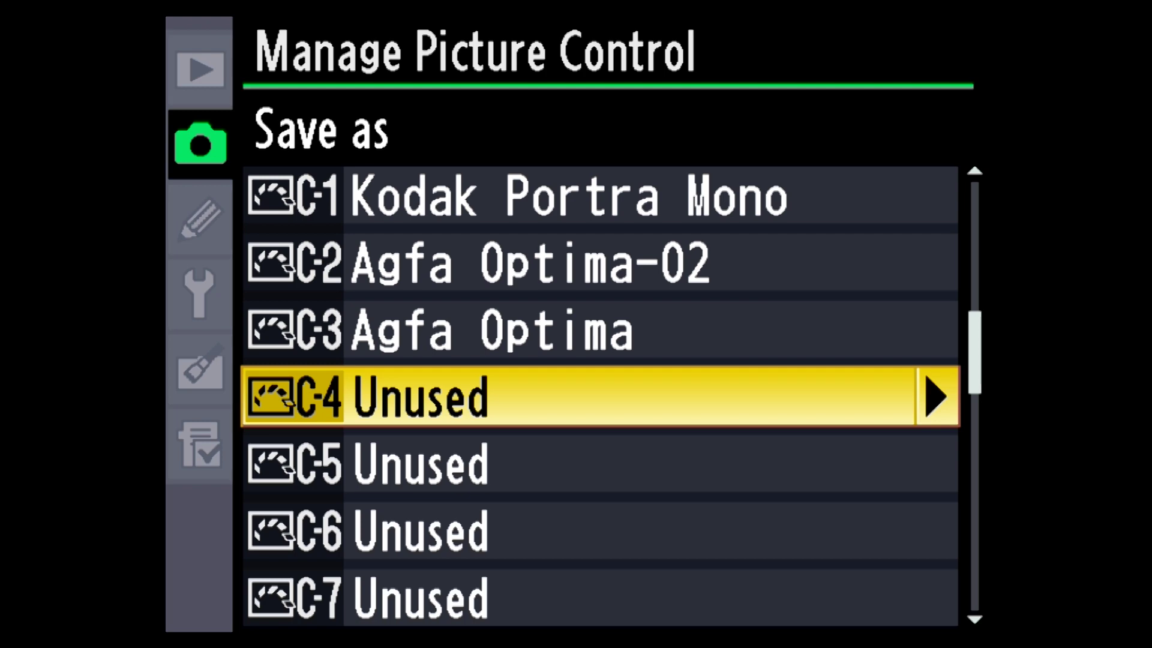
- On the camera, save the imported Picture Control to slot C-6, keeping the name Kodak Gold 100
{"action": "key", "text": "Down"}
{"action": "key", "text": "Down"}
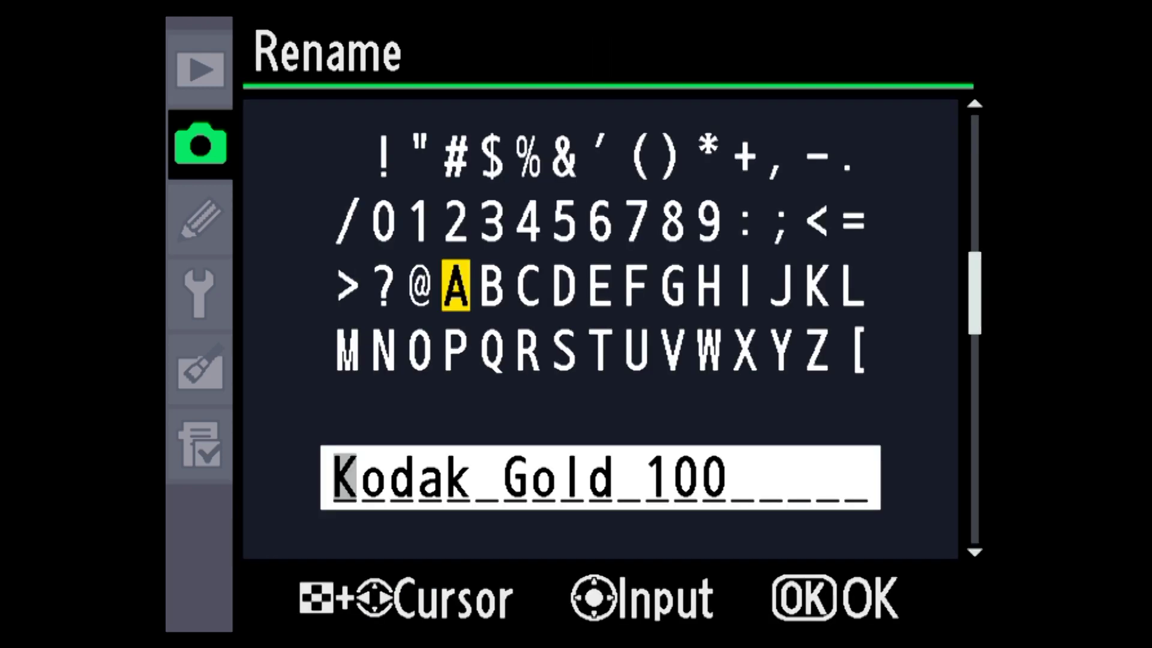
{"action": "key", "text": "Return"}
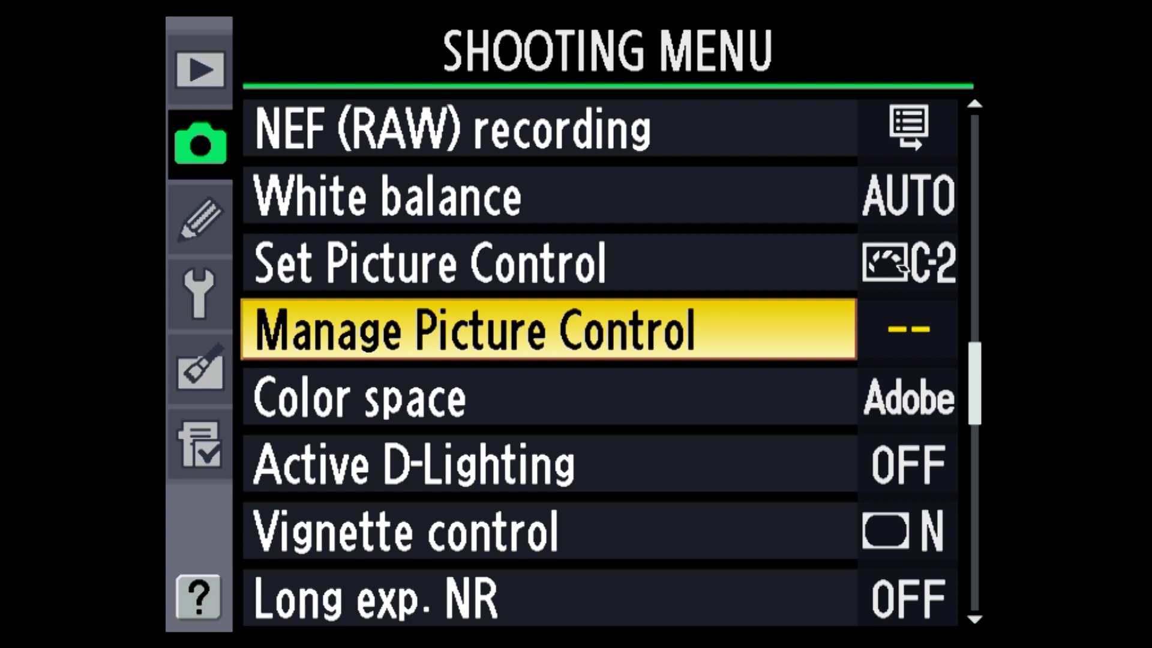
- Open the camera's Set Picture Control list and highlight C-6 Kodak Gold 100
{"action": "key", "text": "Up"}
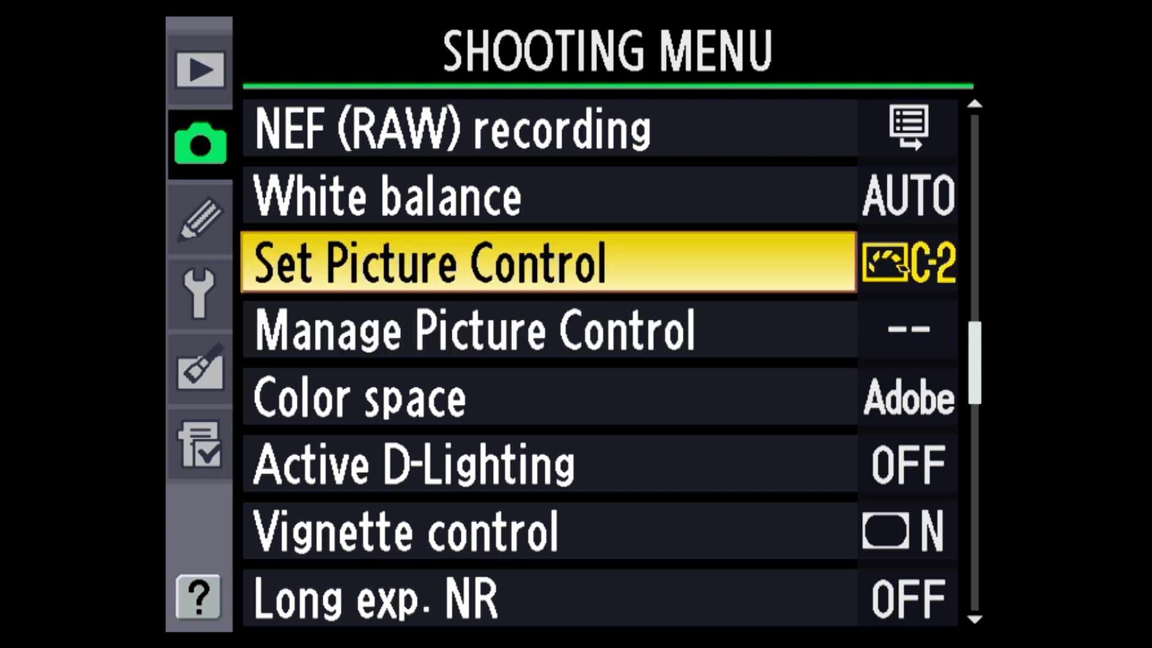
{"action": "key", "text": "Return"}
{"action": "key", "text": "Down"}
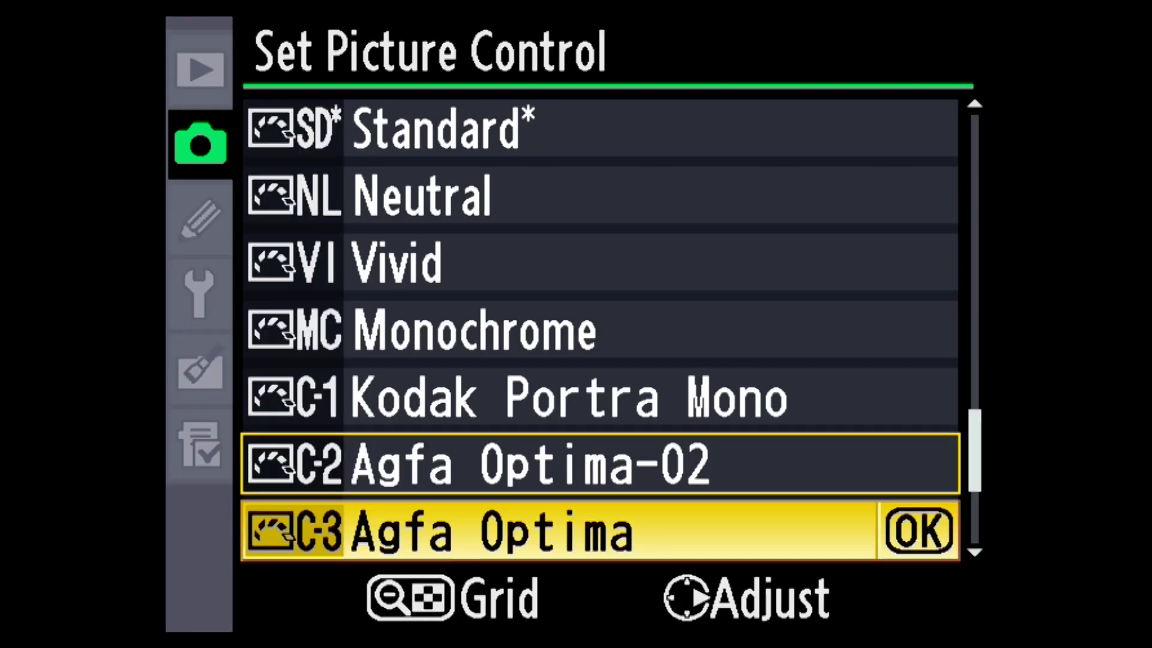
{"action": "key", "text": "Down"}
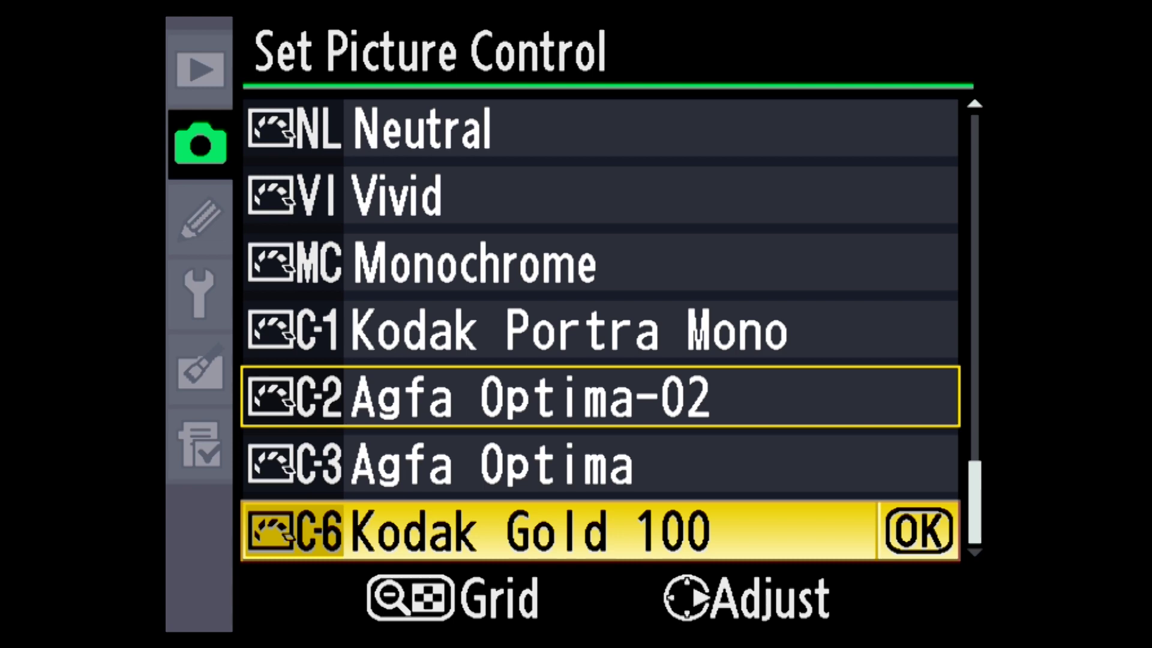